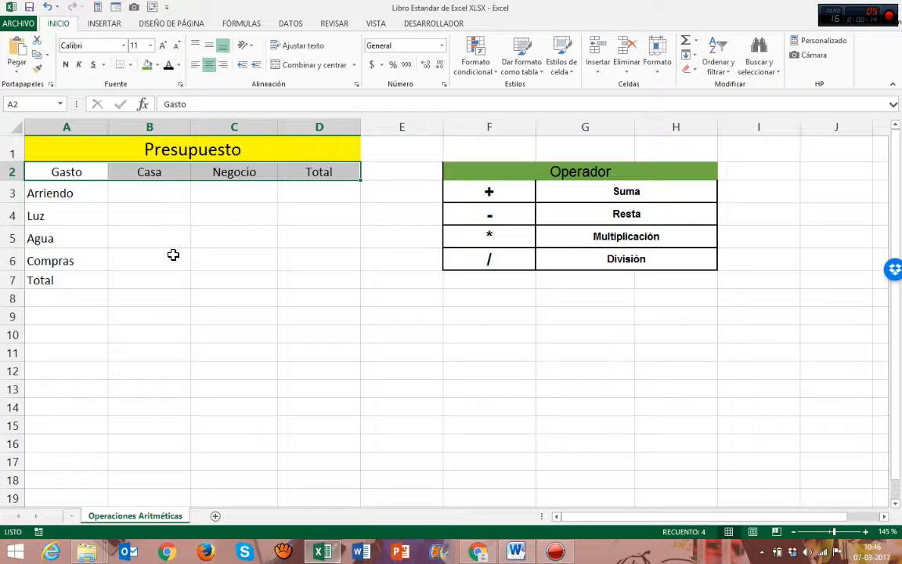
click(233, 25)
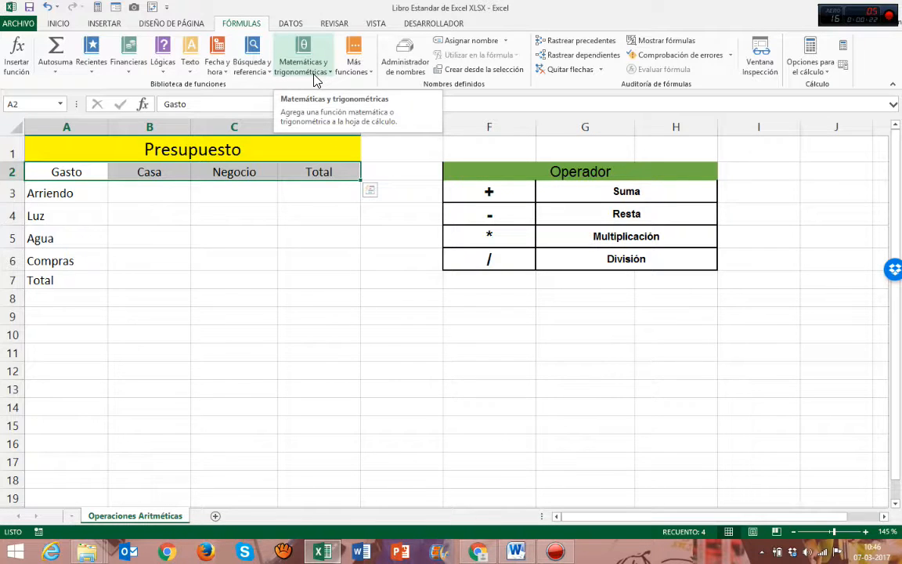
click(176, 170)
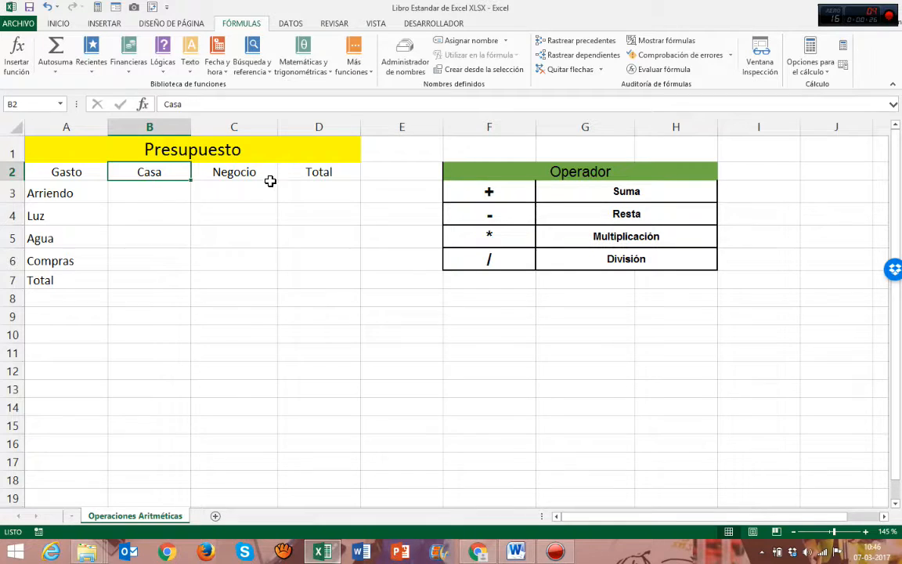
click(333, 195)
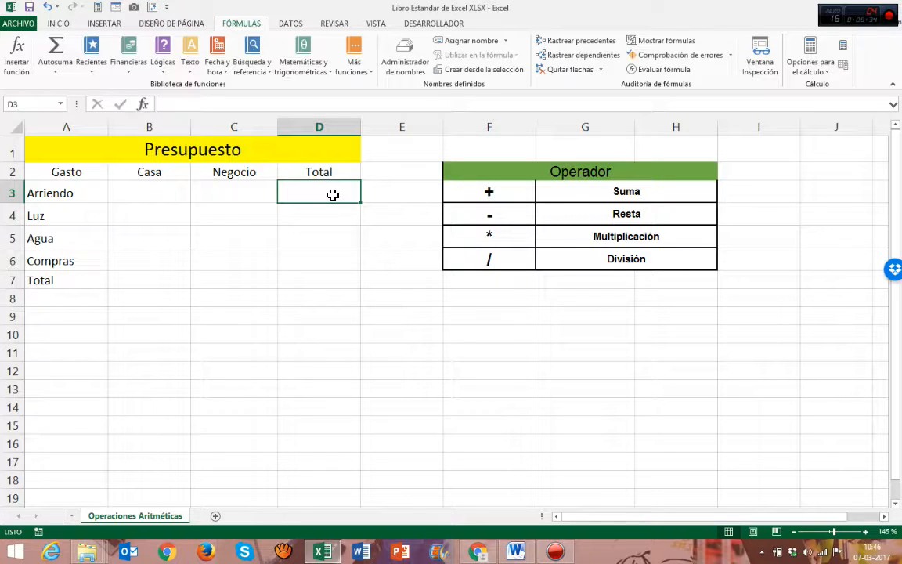
text(=)
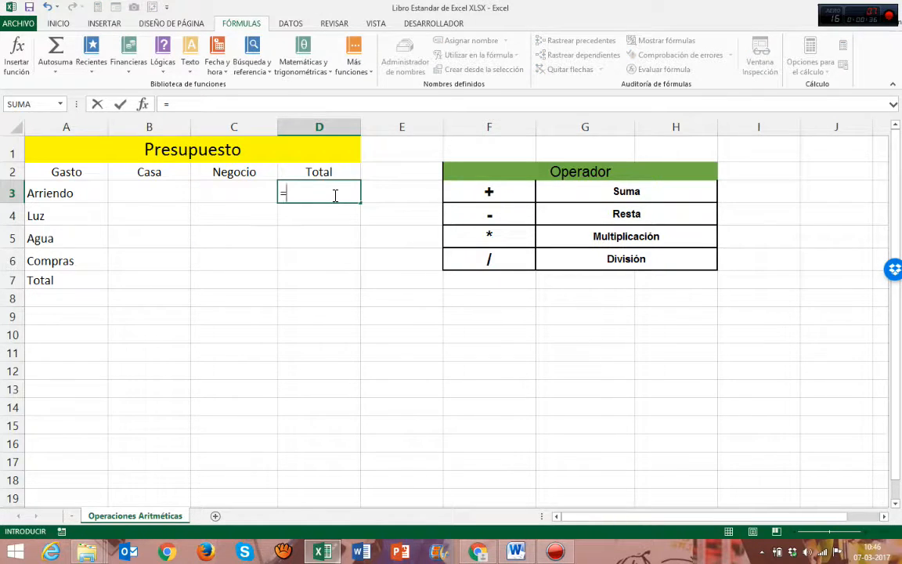
key(BackSpace)
text(+)
key(BackSpace)
key(Return)
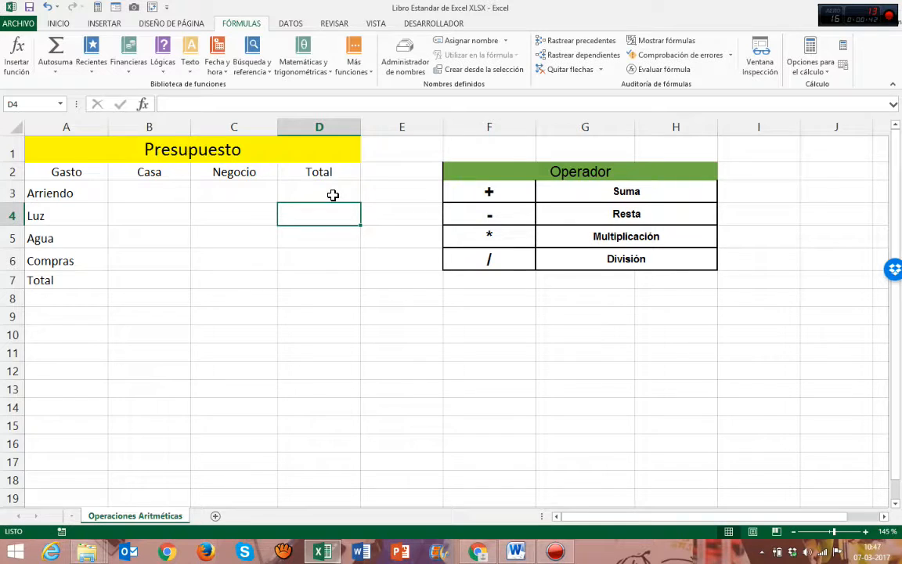
click(333, 195)
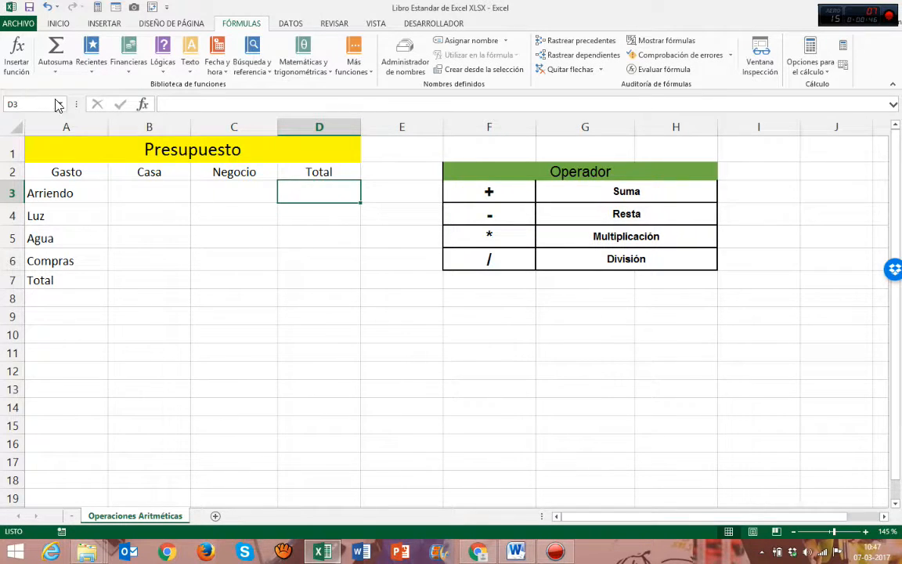
click(186, 104)
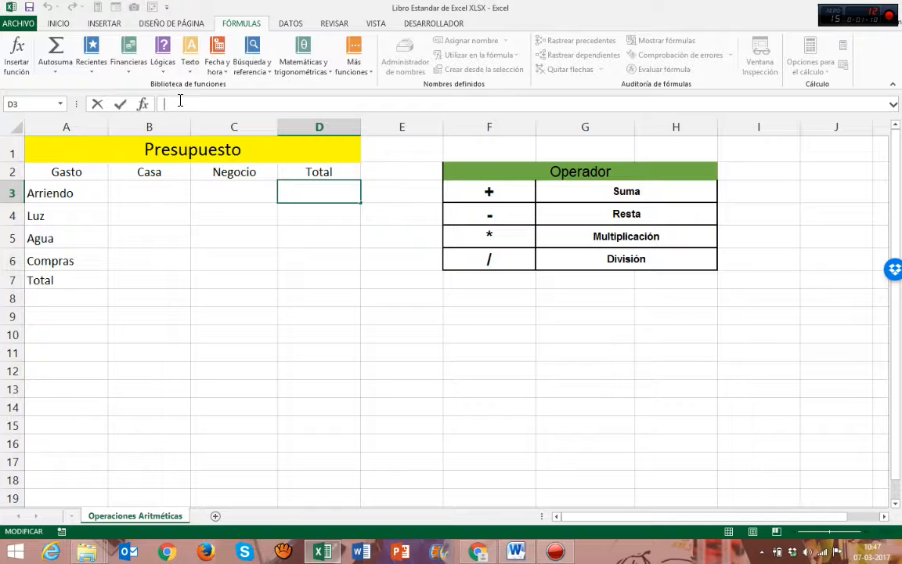
text(=)
key(BackSpace)
text(+)
key(BackSpace)
click(209, 298)
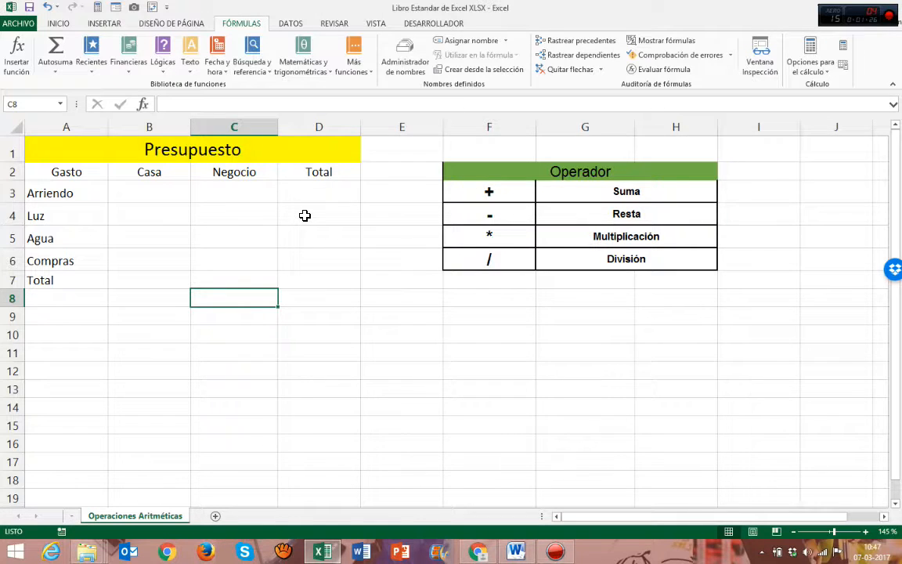
- Examine the Operador table, going through each arithmetic symbol in F3:F6 and the operation it stands for
drag(483, 179, 643, 260)
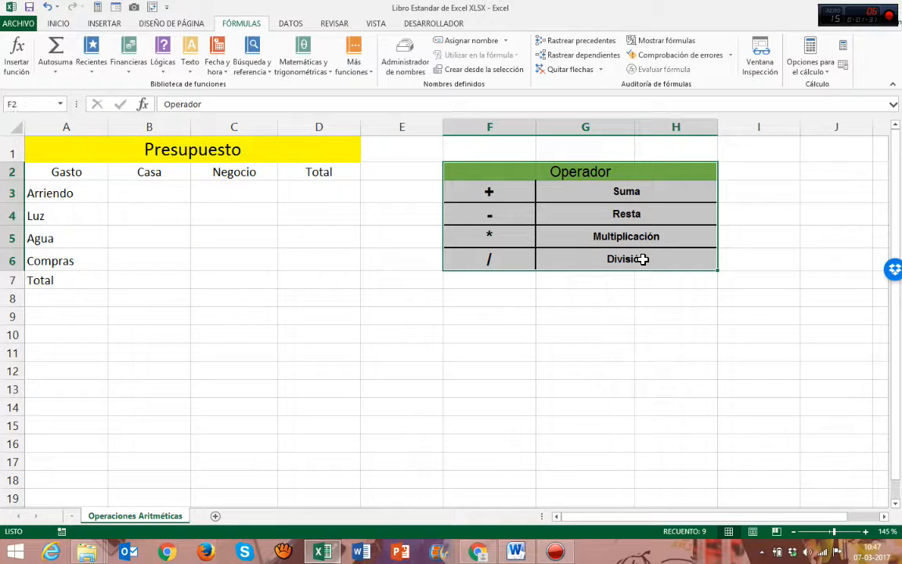
click(517, 196)
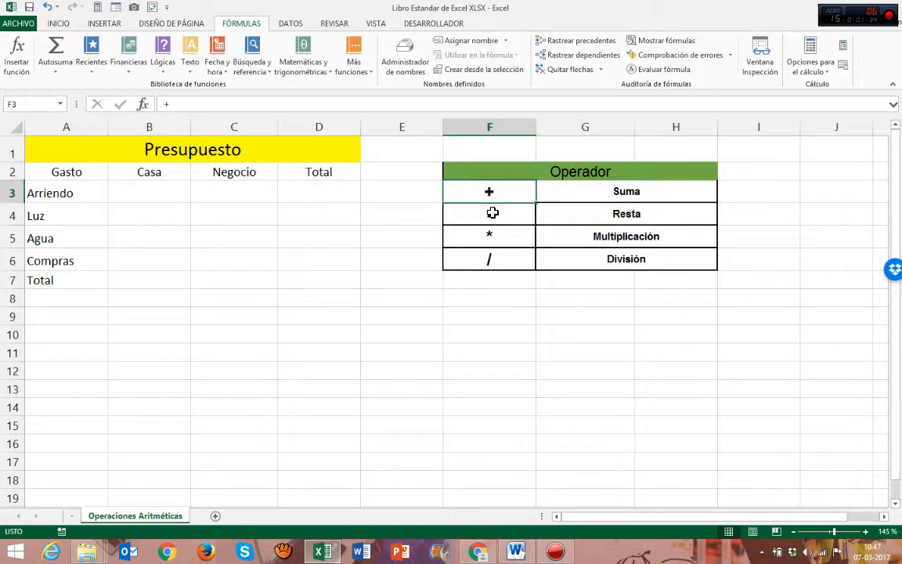
click(572, 193)
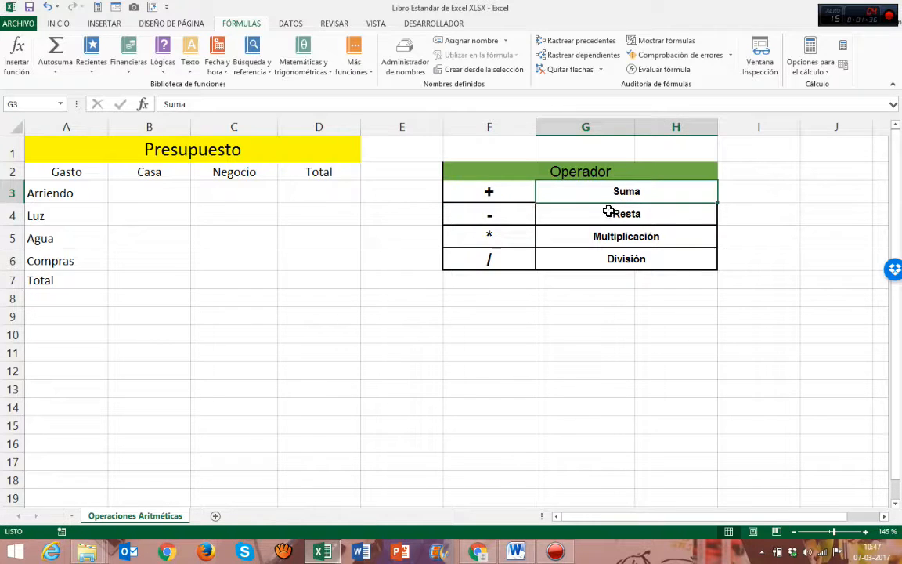
click(599, 217)
click(585, 241)
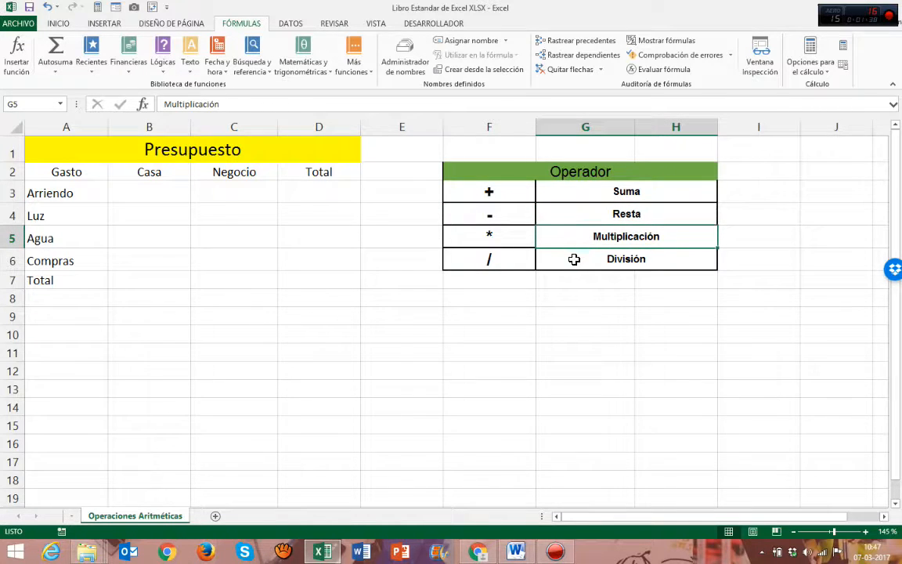
click(578, 258)
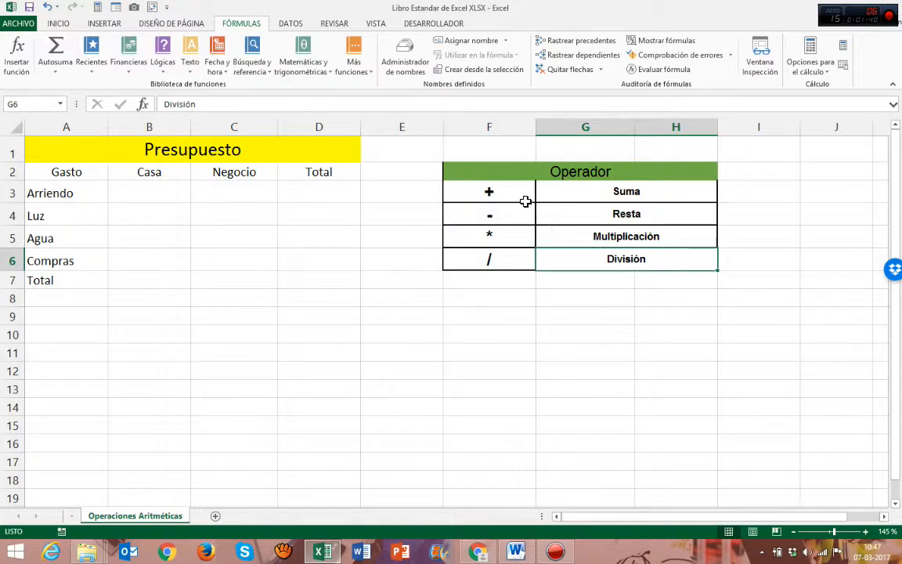
drag(508, 196, 505, 261)
scroll(517, 264, up, 4)
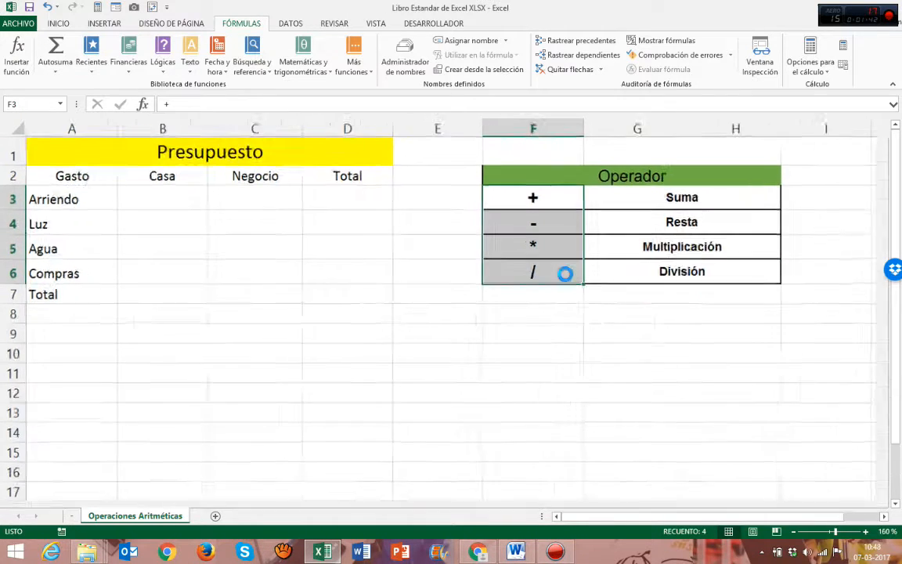
scroll(645, 312, right, 1)
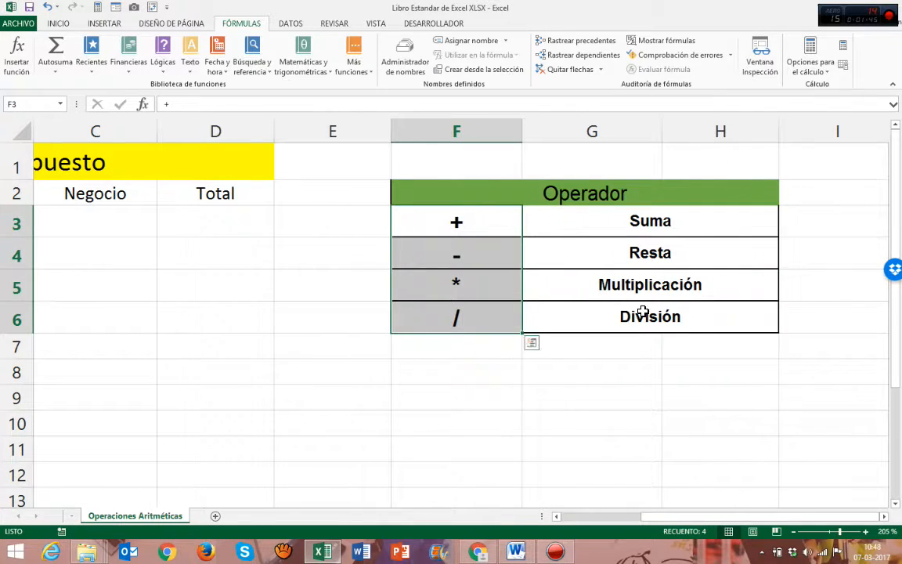
click(485, 228)
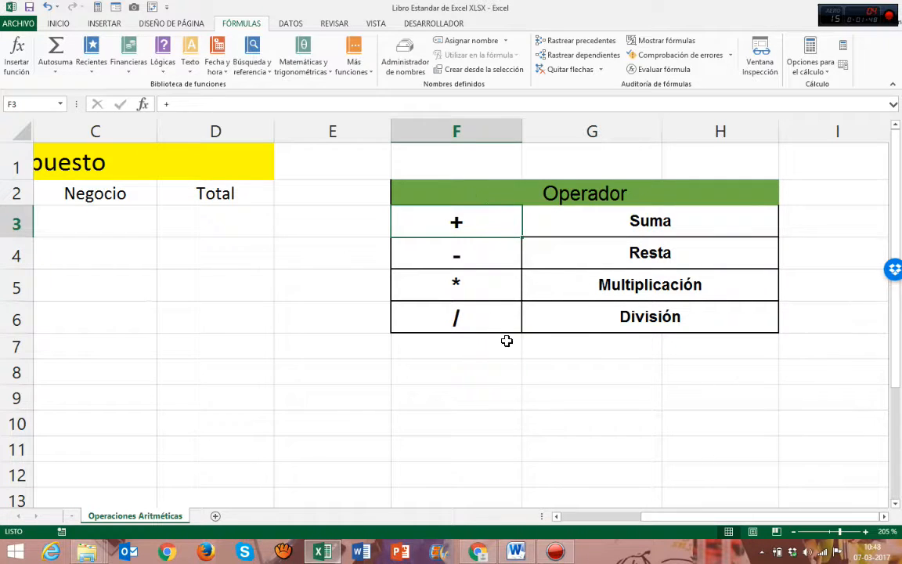
click(458, 256)
click(459, 283)
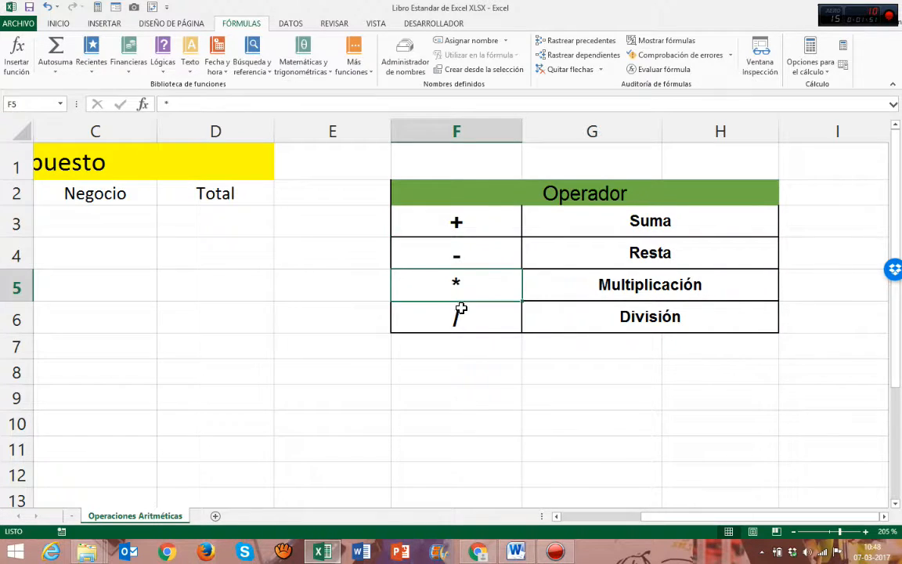
click(460, 315)
drag(524, 318, 560, 303)
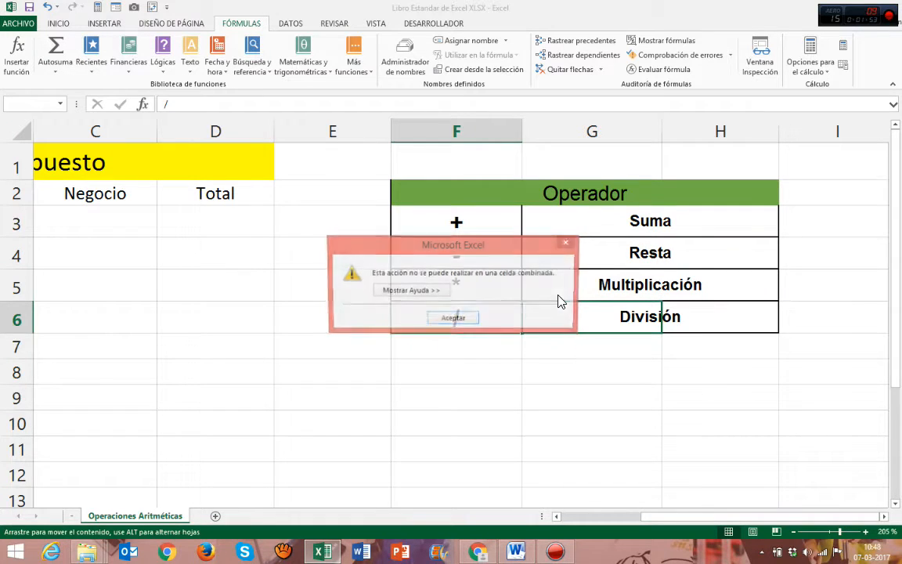
click(569, 246)
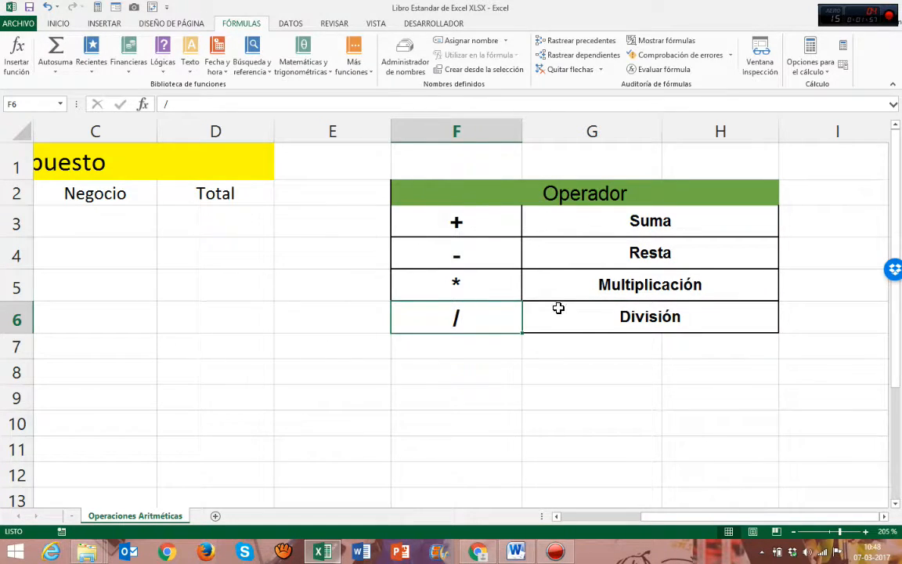
click(374, 265)
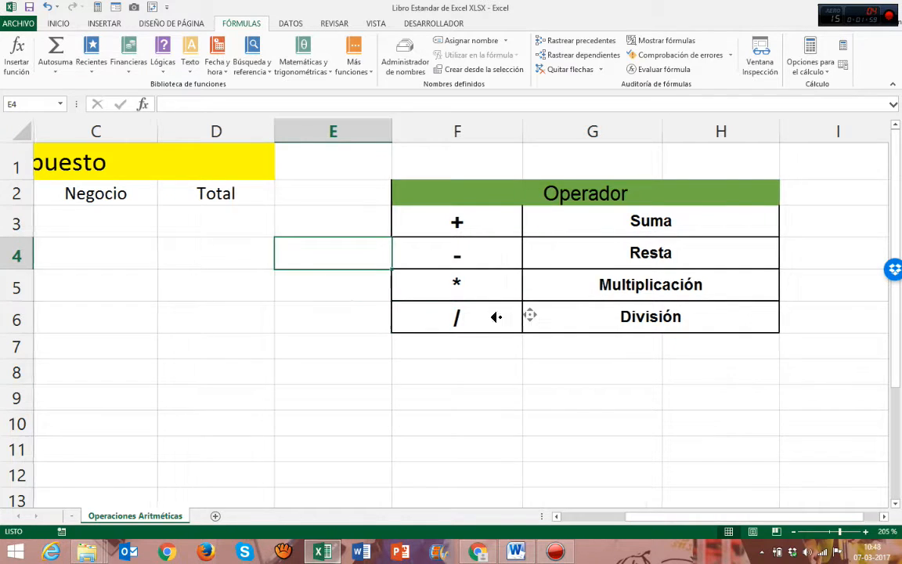
- Review the Presupuesto table's layout: the expense rows under Gasto and the Casa, Negocio and Total columns
scroll(368, 312, left, 3)
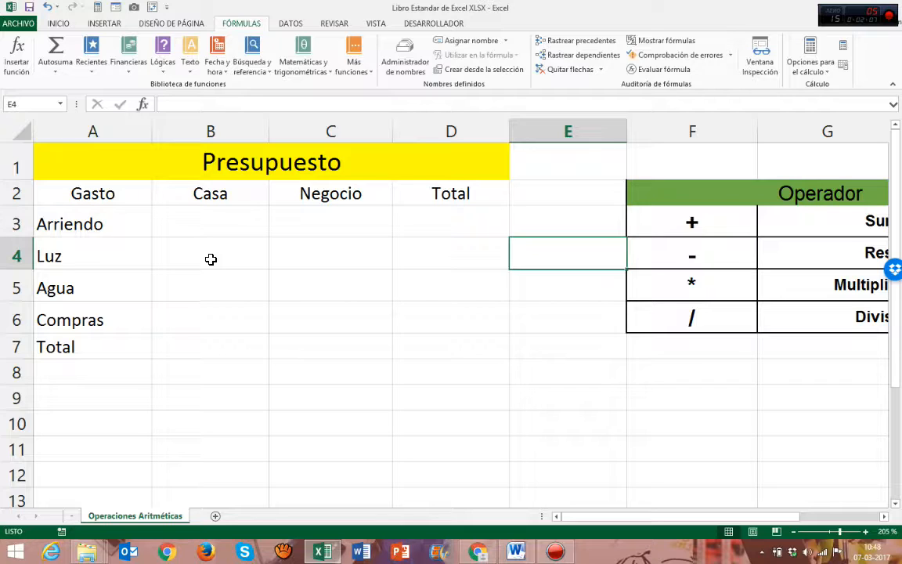
click(106, 195)
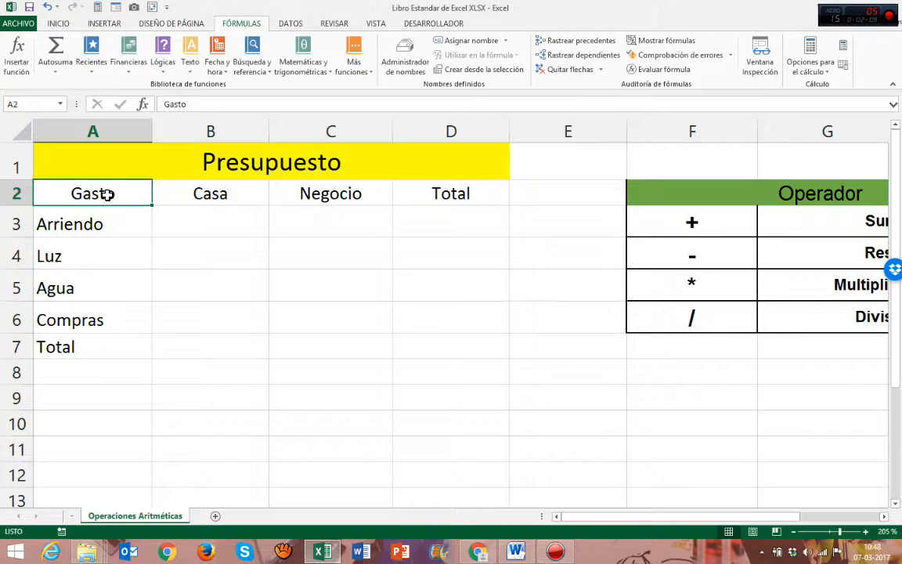
drag(89, 161, 165, 338)
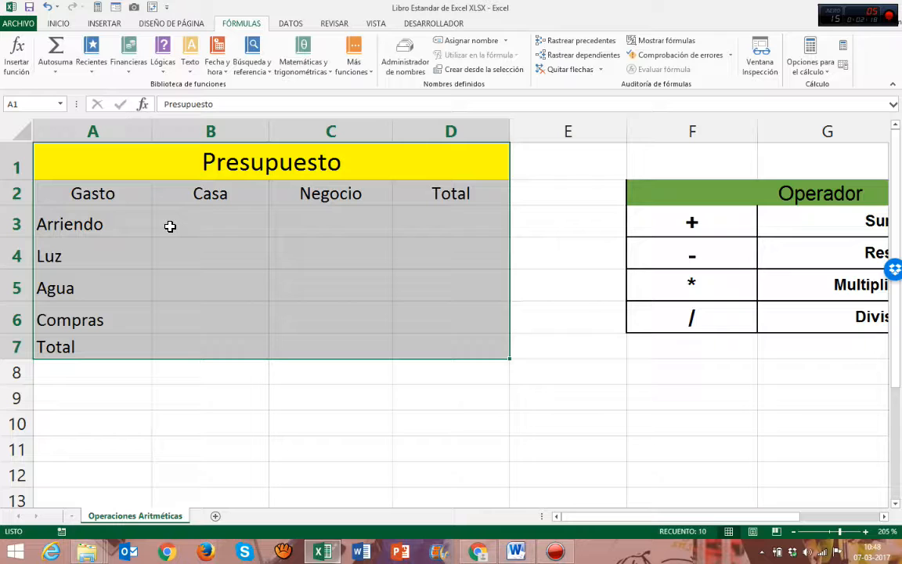
click(139, 194)
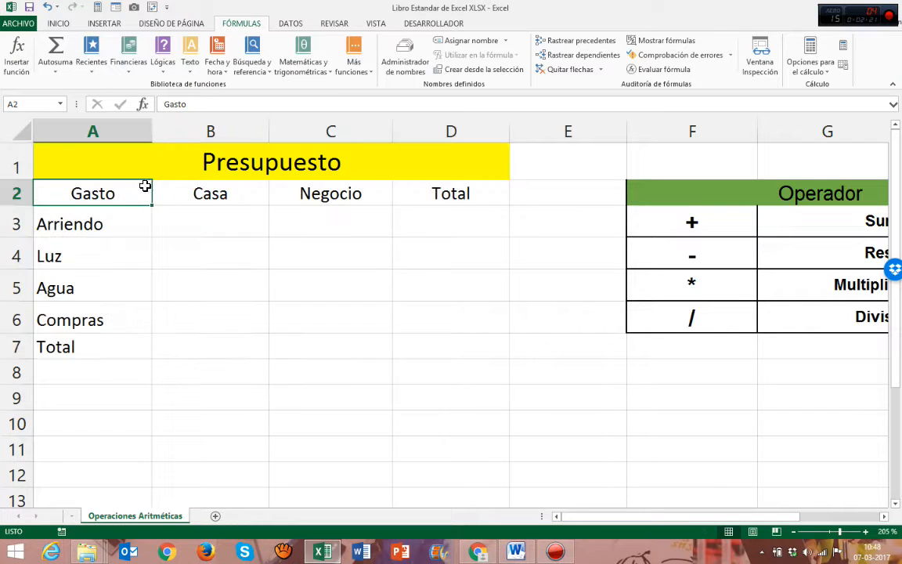
click(152, 171)
click(116, 194)
drag(105, 224, 93, 318)
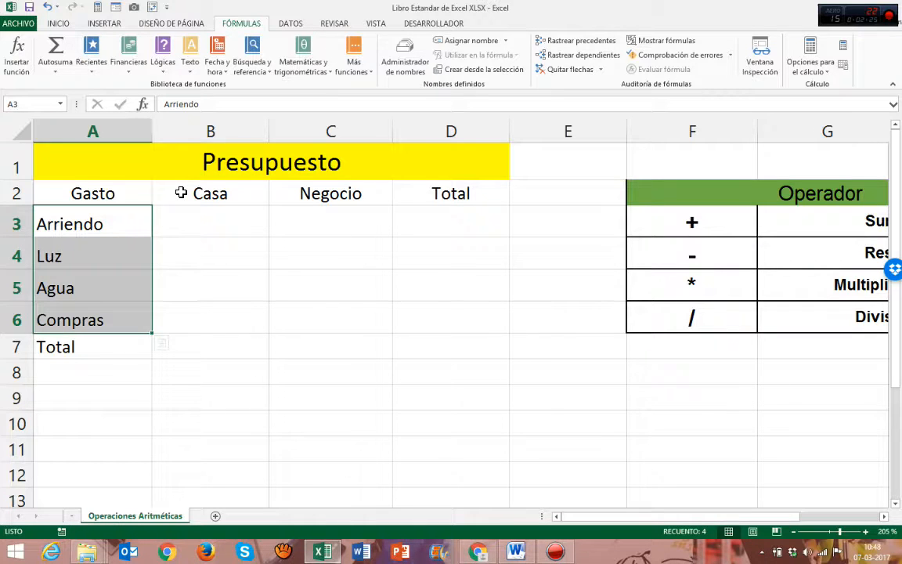
drag(231, 200, 242, 315)
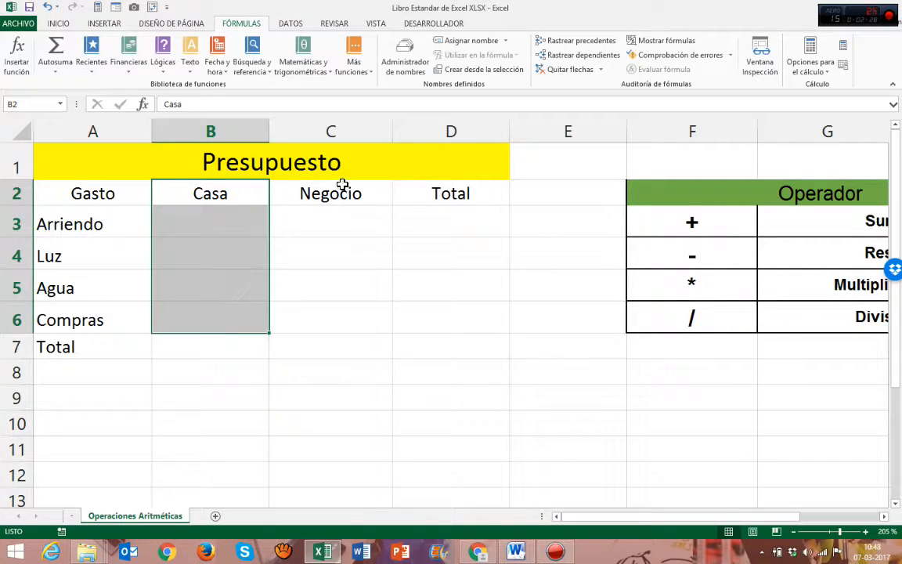
drag(349, 188, 348, 309)
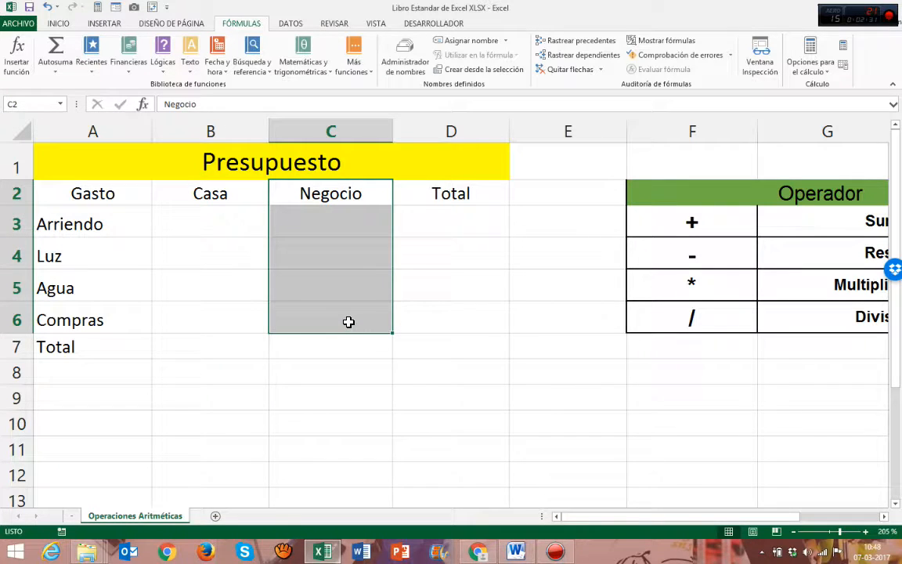
click(445, 193)
drag(445, 193, 441, 314)
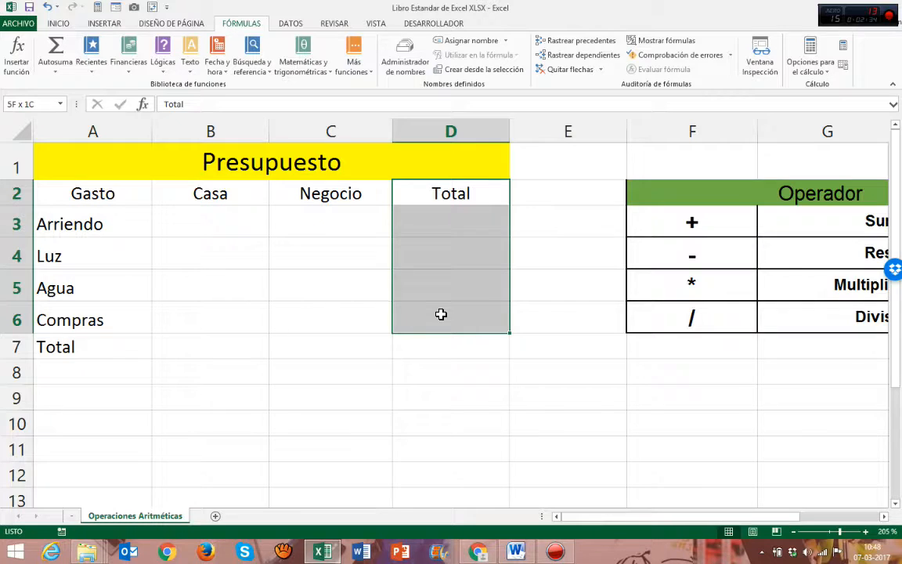
drag(441, 314, 439, 313)
- Format the Casa and Negocio cells B3:C6 as Moneda and apply the $ Español (Chile) accounting format
click(210, 223)
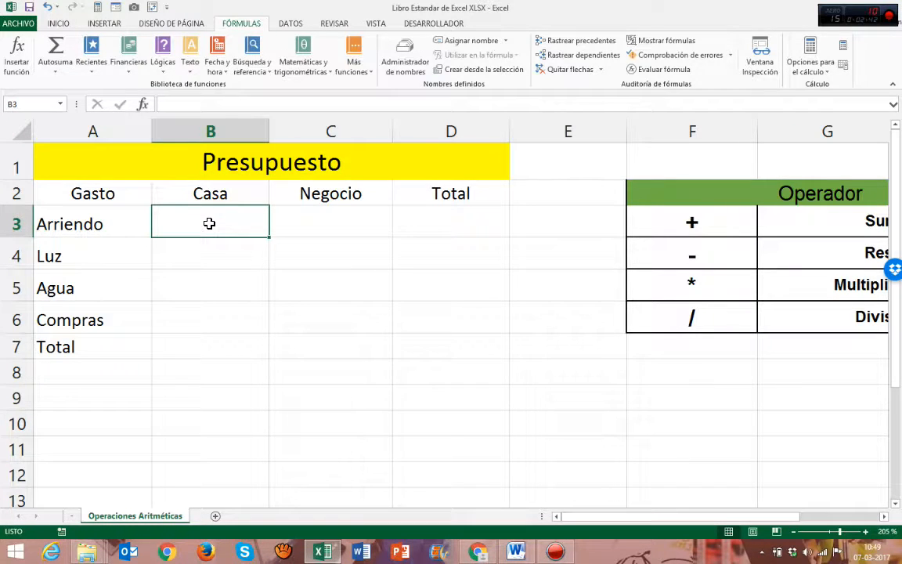
drag(210, 223, 328, 324)
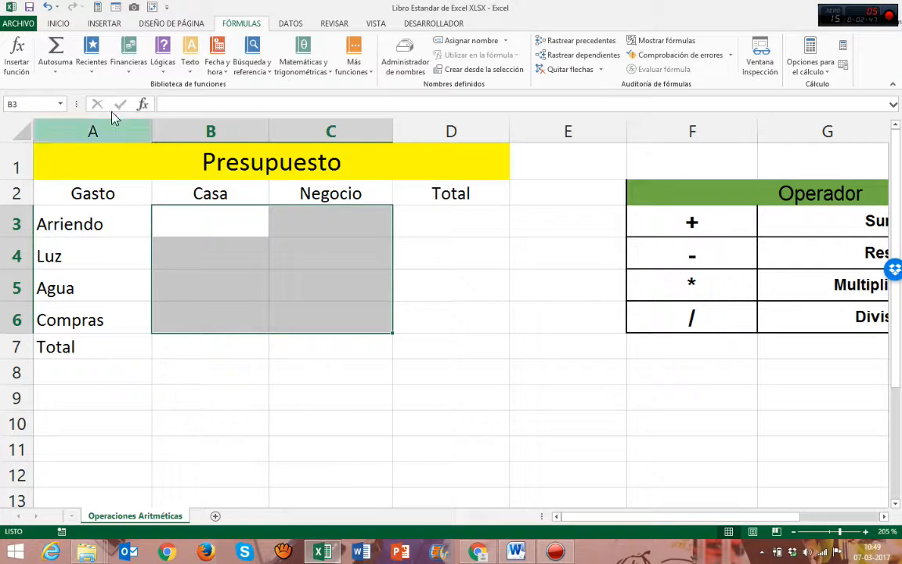
click(59, 24)
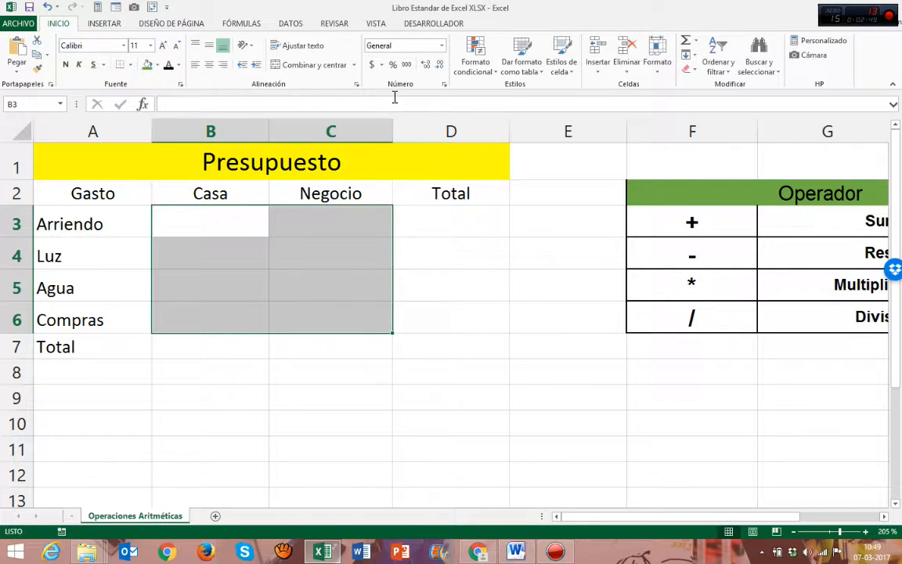
click(442, 45)
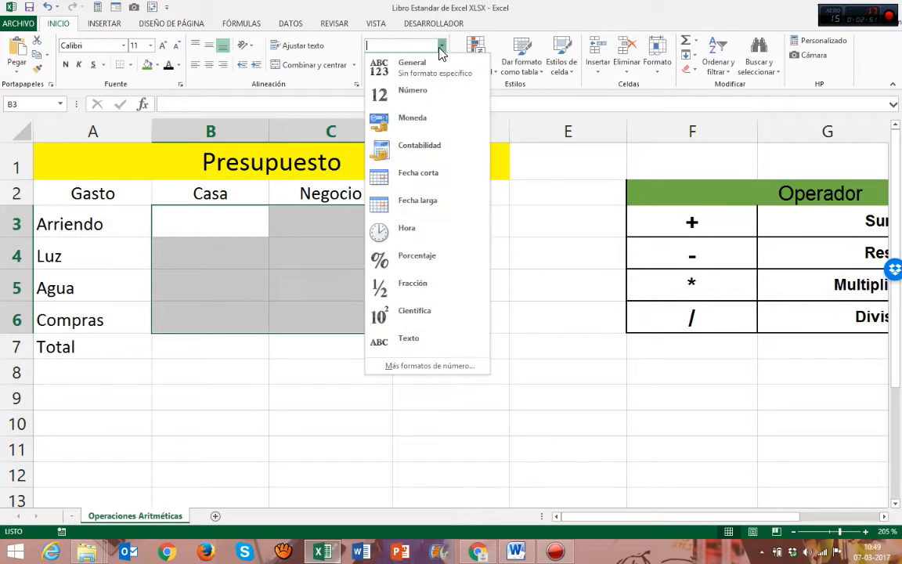
click(438, 119)
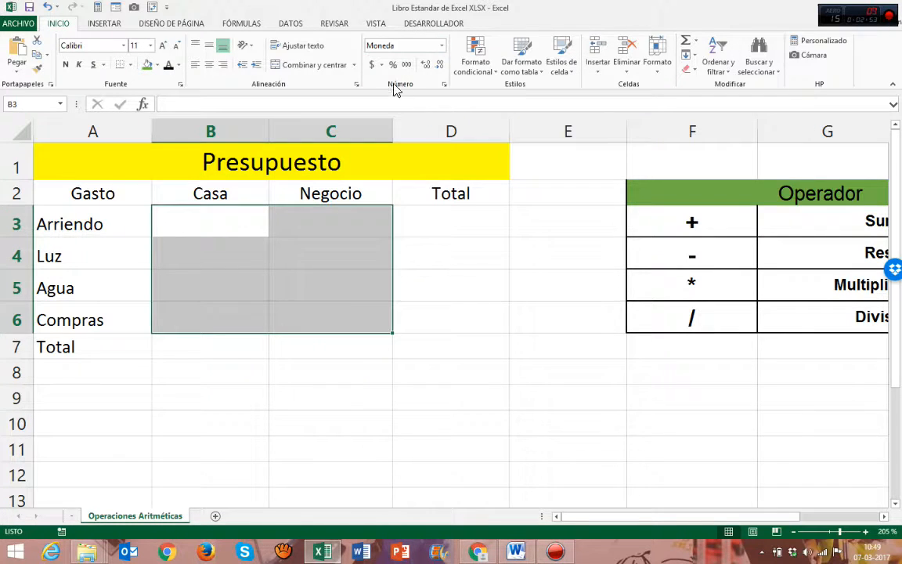
click(381, 65)
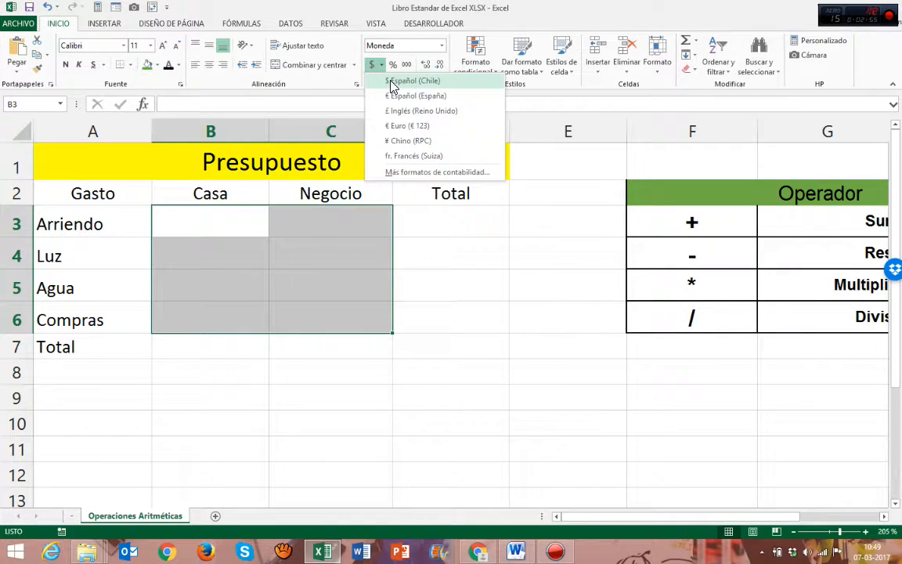
click(393, 85)
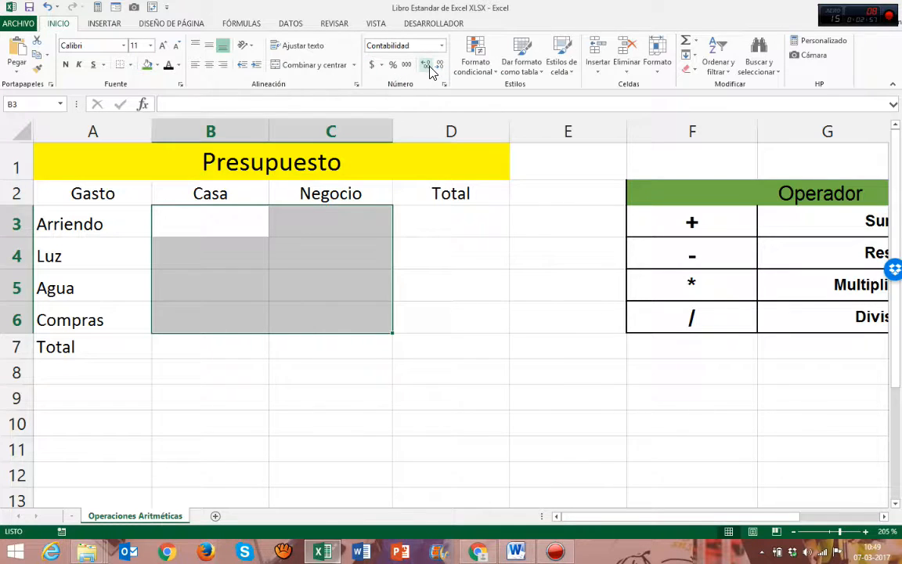
- Enter the Arriendo amounts: 300000 under Casa in B3 and 500000 under Negocio in C3
click(227, 227)
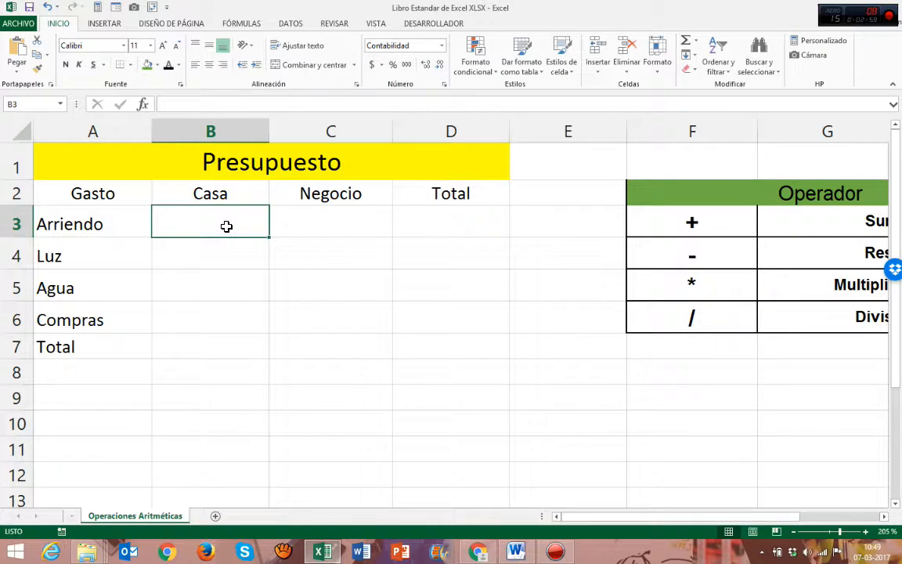
text(300000)
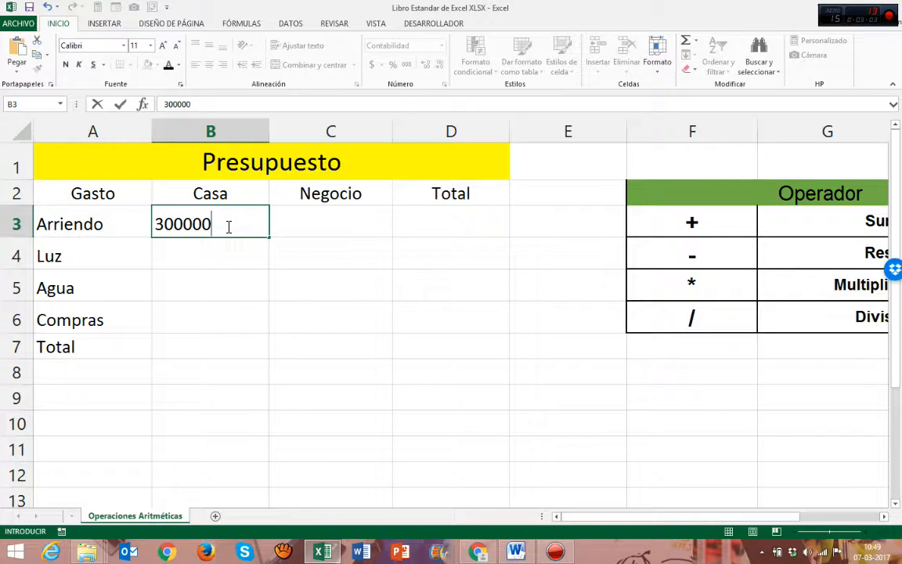
key(Return)
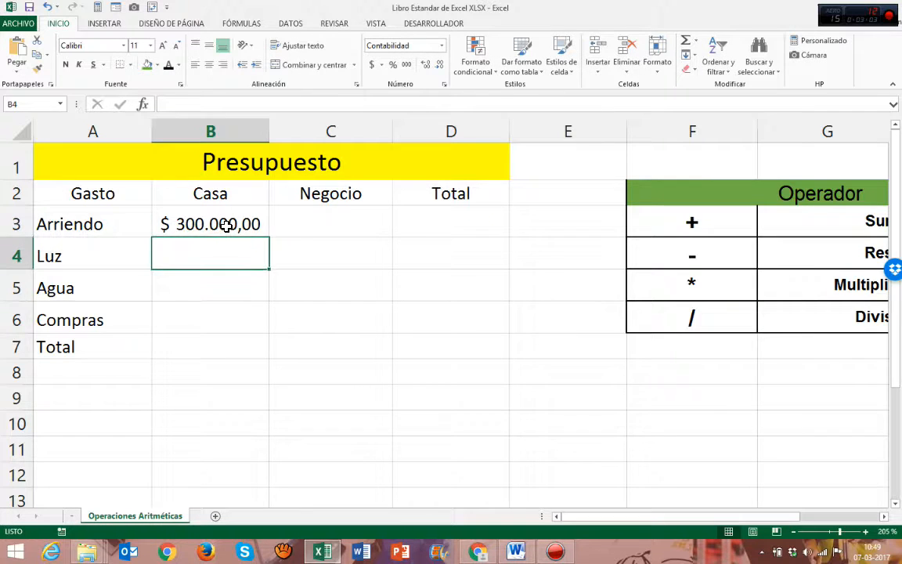
click(227, 225)
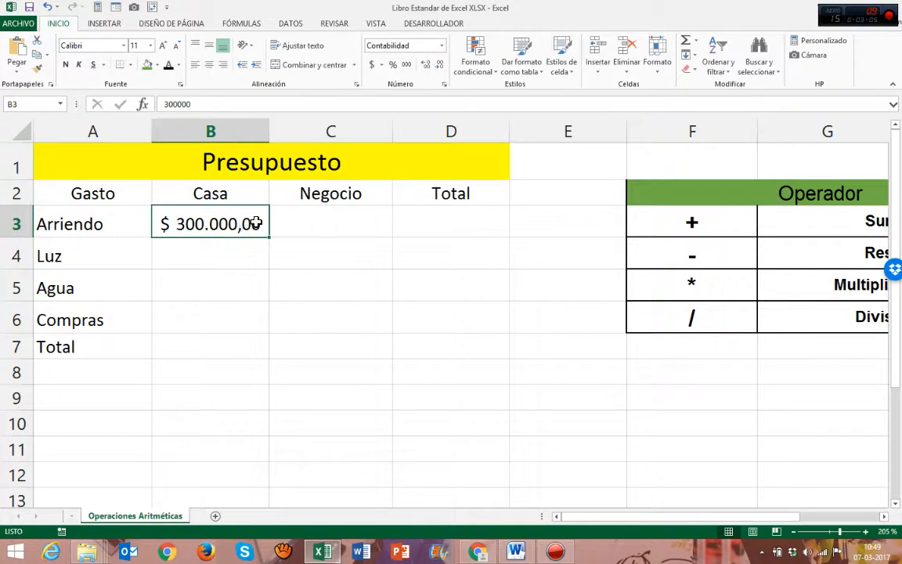
click(314, 225)
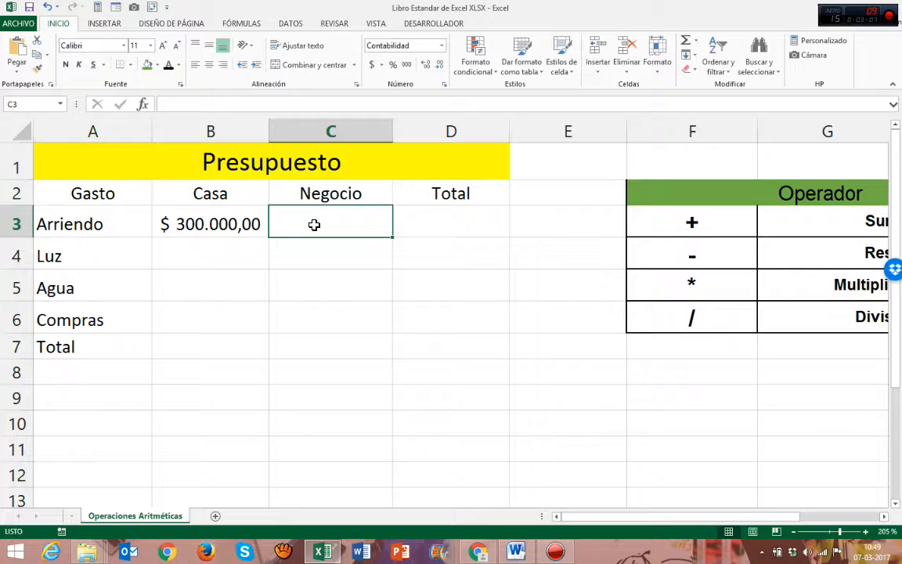
text(500000)
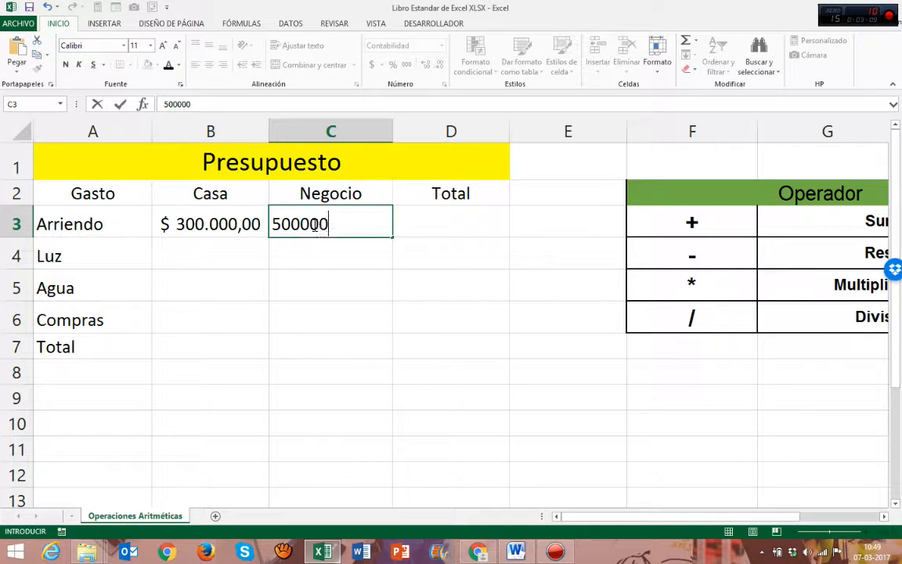
key(Return)
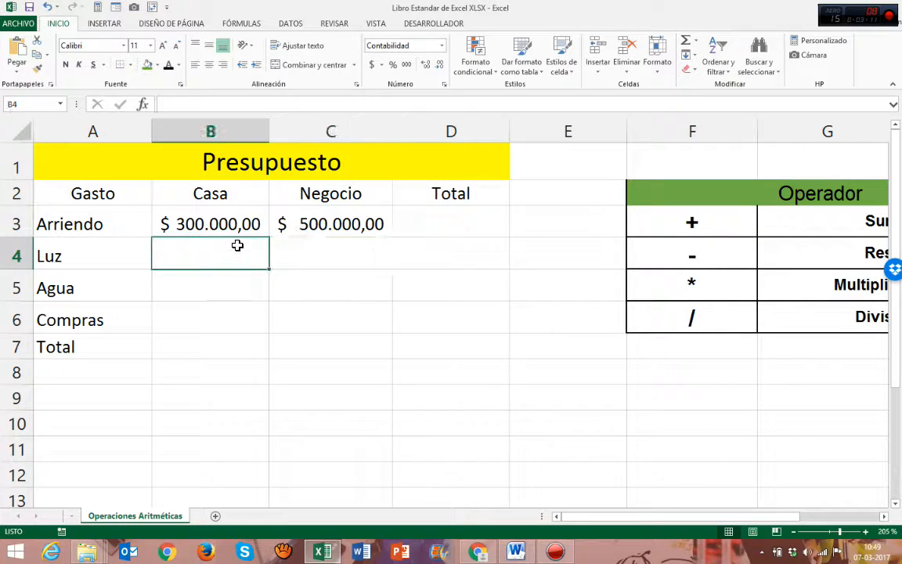
- Enter the Luz amounts: 15000 under Casa in B4 and 50000 under Negocio in C4
click(238, 245)
text(15000)
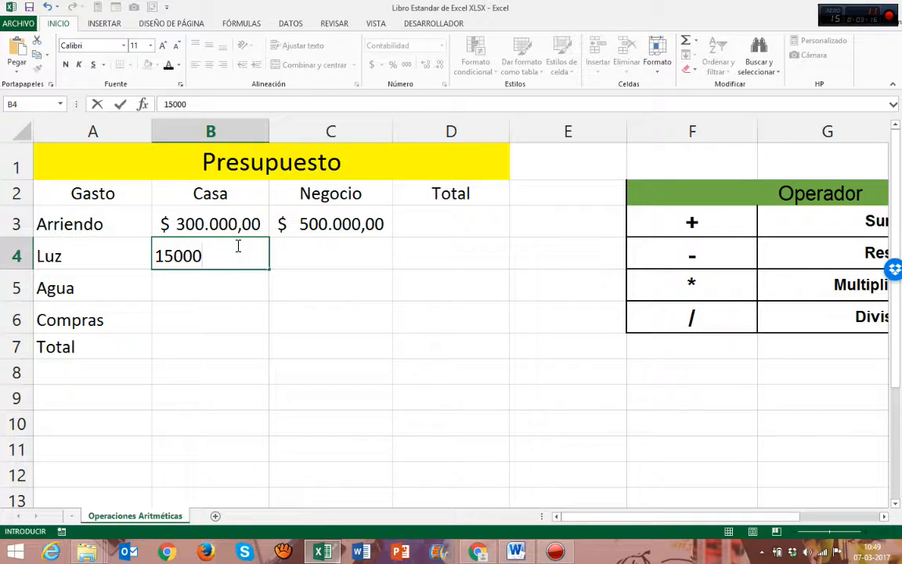
key(Tab)
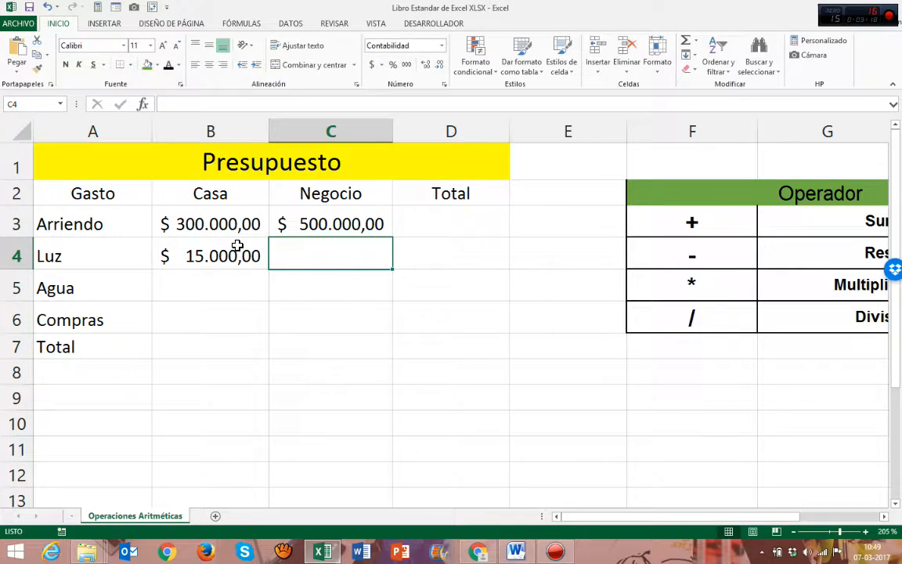
text(50000)
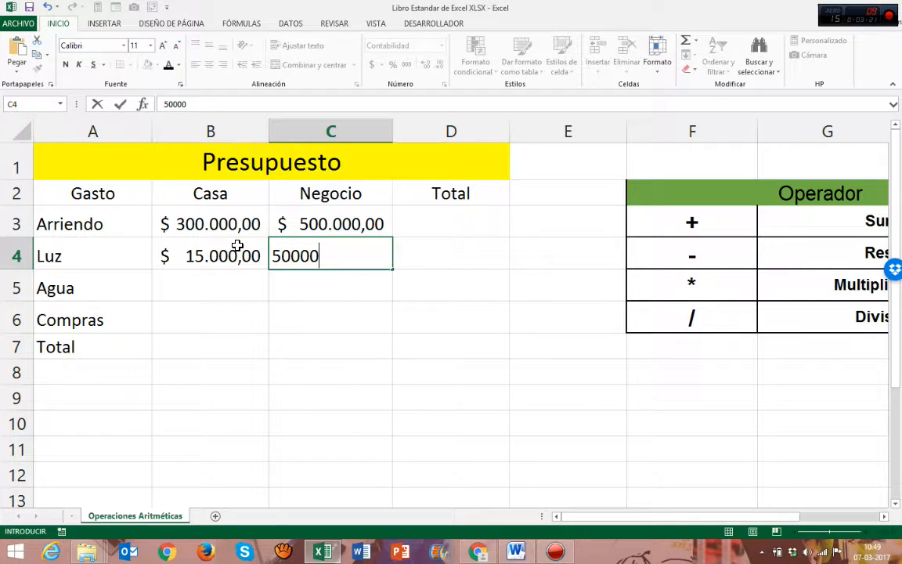
key(Return)
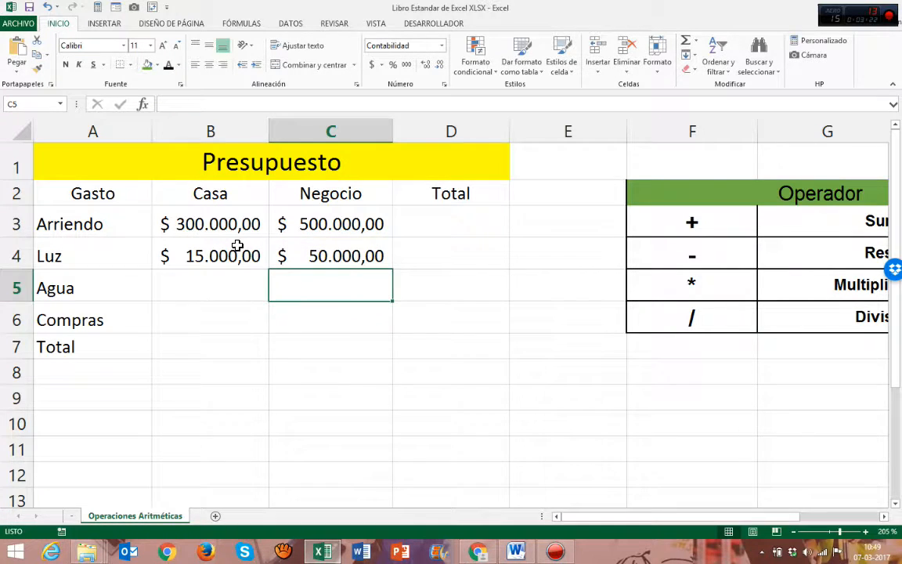
- Enter the Agua amounts: 10000 under Casa in B5 and 20000 under Negocio in C5
key(Left)
text(10000)
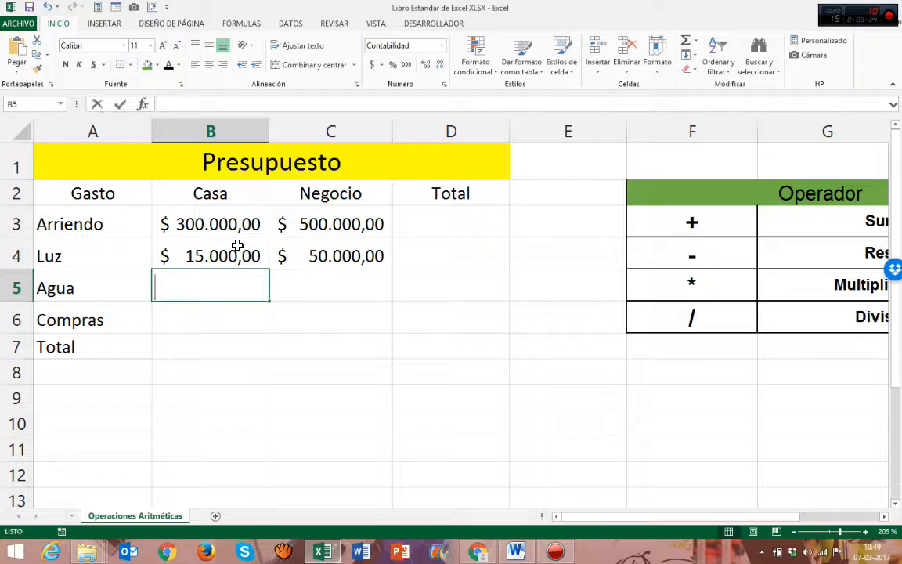
key(Return)
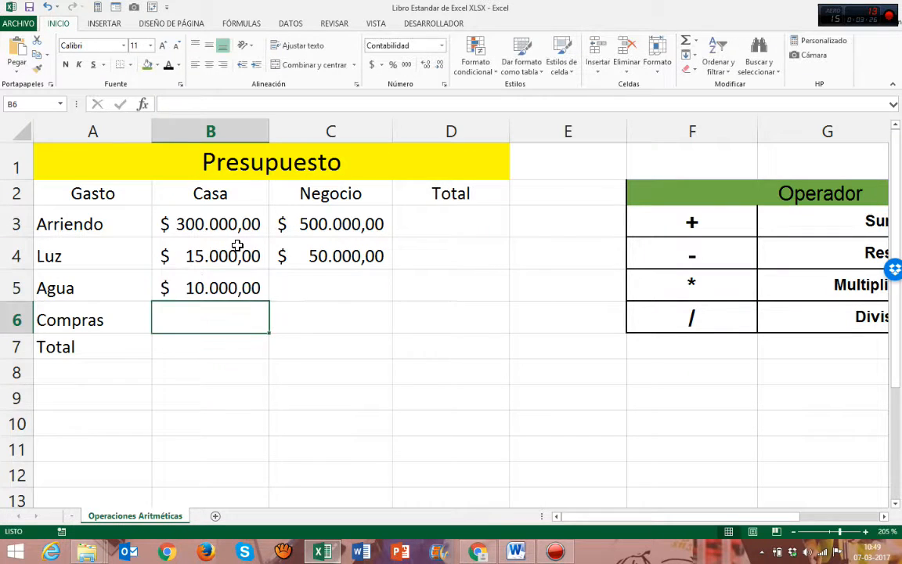
key(Up)
key(Right)
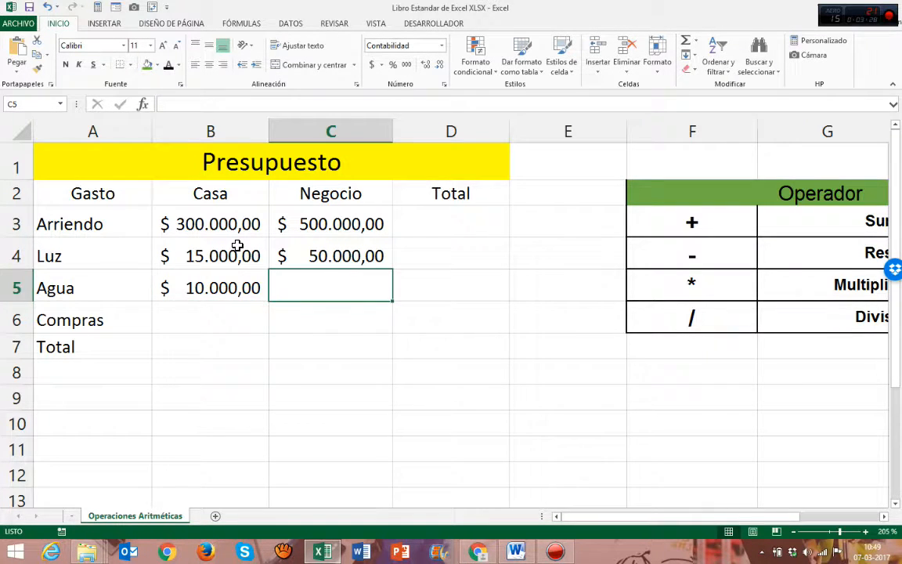
text(200000,00)
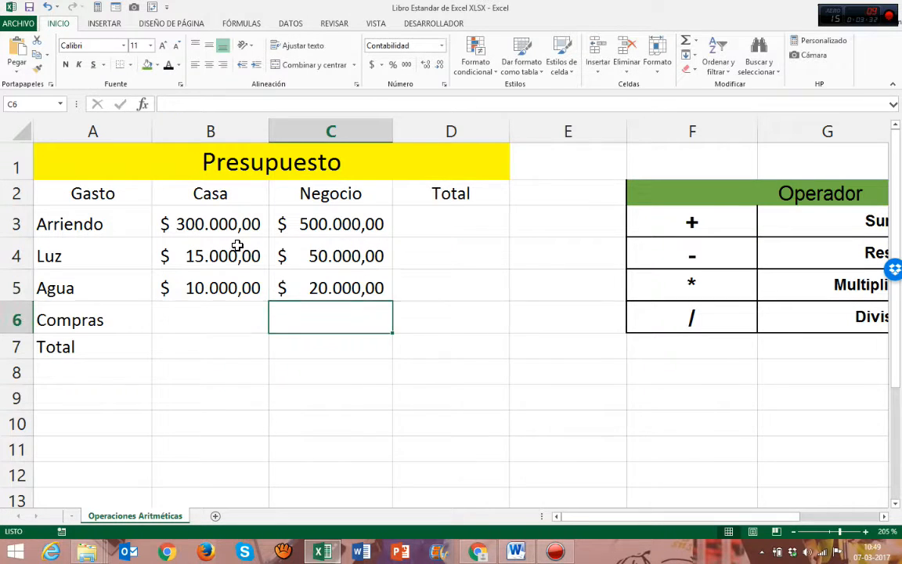
- Enter the Compras amounts: 100000 under Casa in B6 and 300000 under Negocio in C6
key(Left)
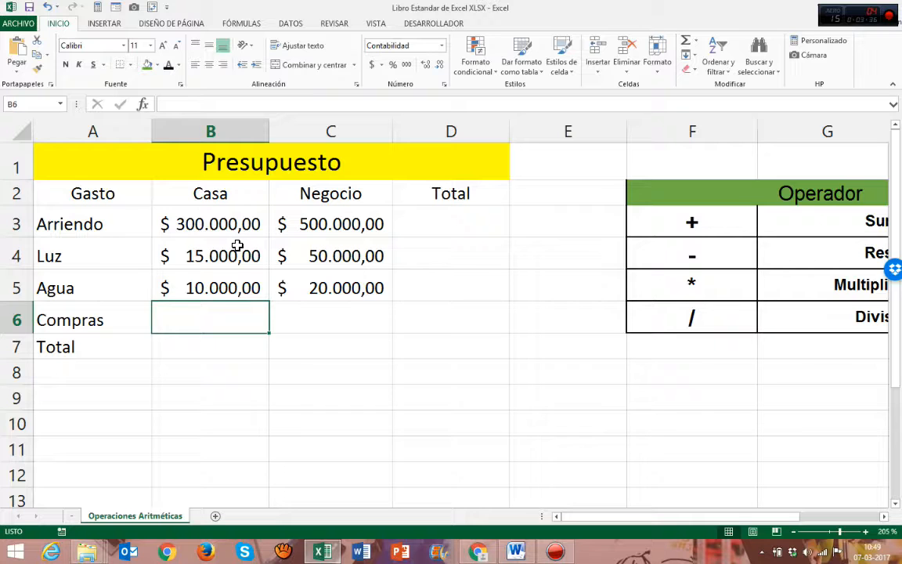
text(100000)
key(Tab)
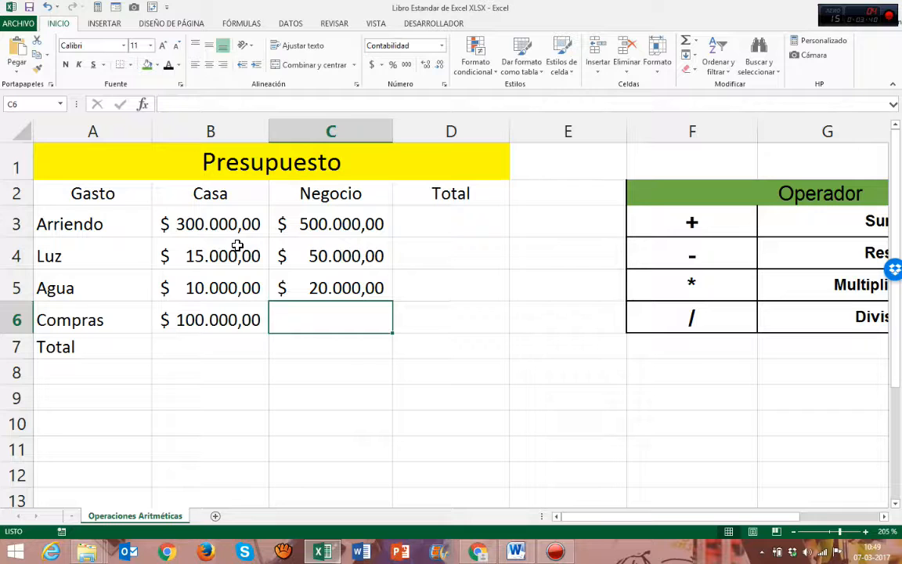
text(300000)
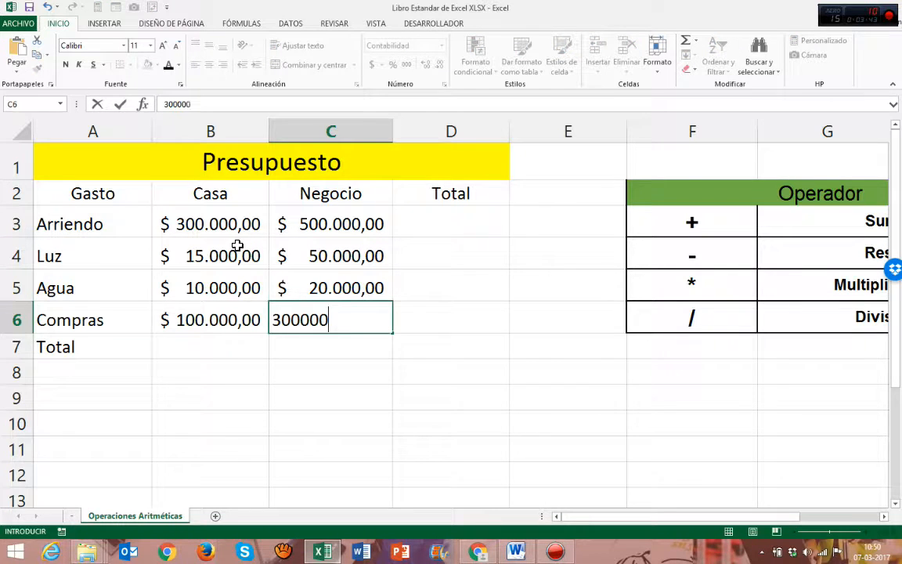
key(Return)
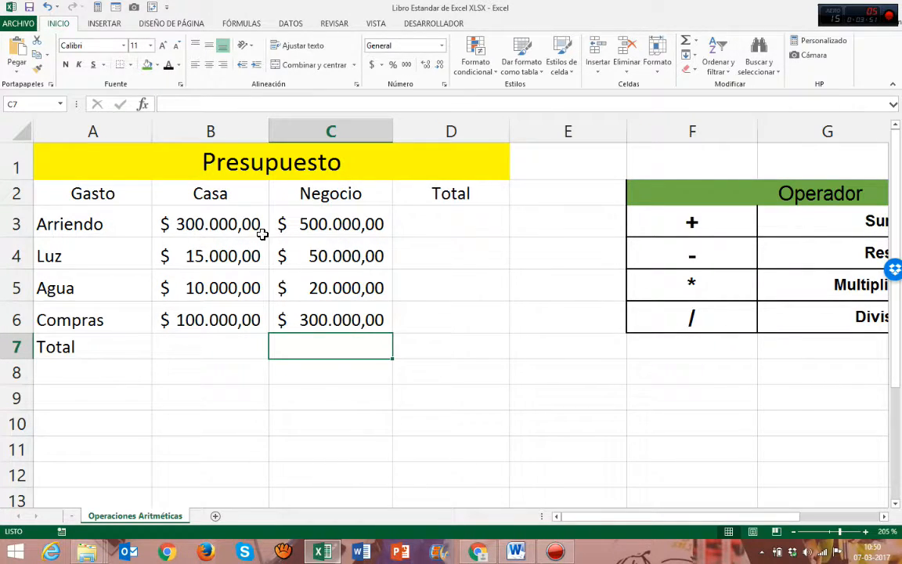
- Review each expense row from Arriendo to Compras, from its Gasto label across to its Total cell
drag(109, 224, 434, 223)
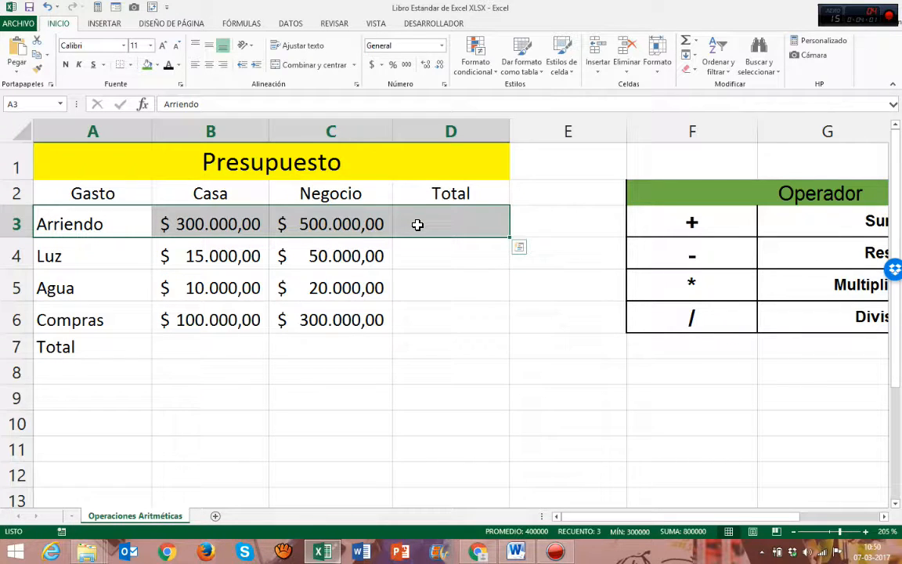
drag(101, 253, 411, 250)
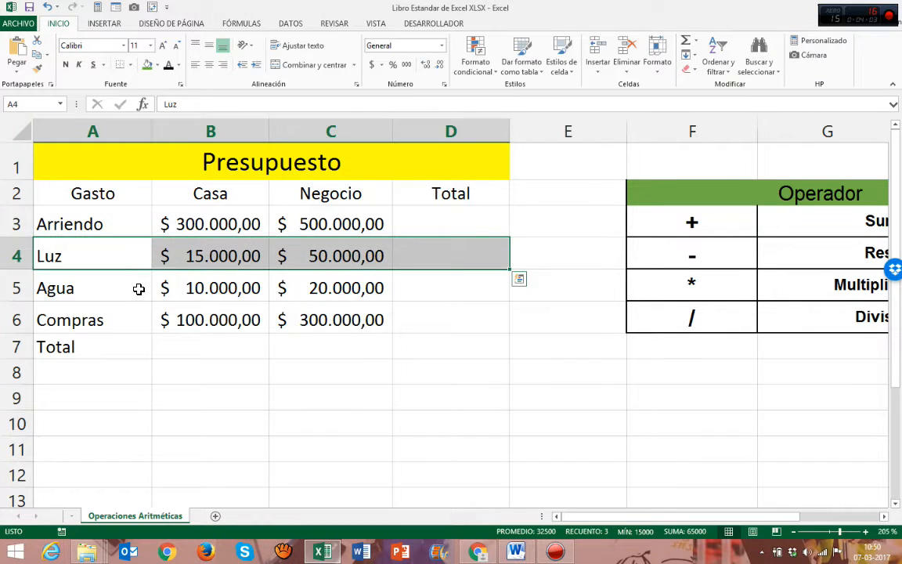
drag(139, 290, 430, 292)
drag(141, 318, 432, 319)
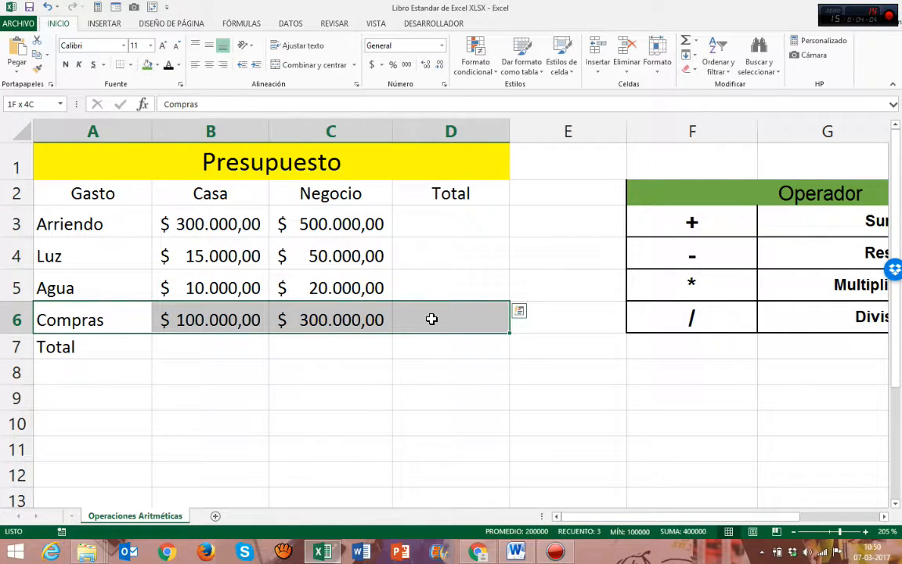
- Calculate the Arriendo total in D3 with the formula =B3+C3, adding the Casa and Negocio amounts
click(439, 229)
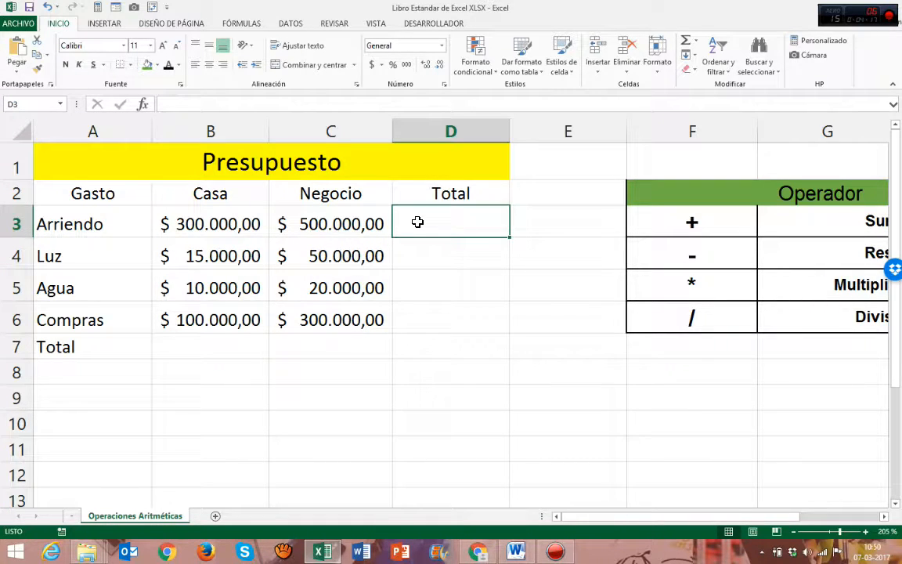
text(=)
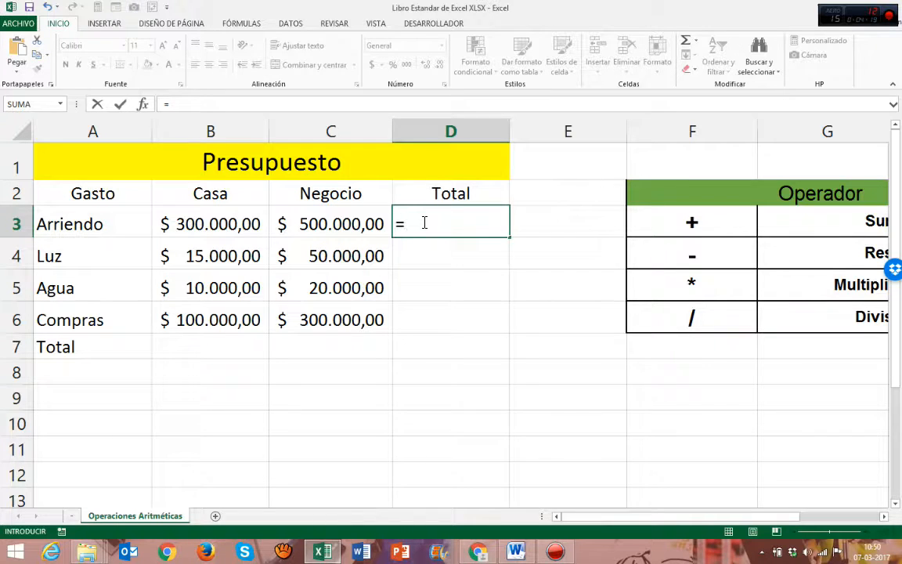
click(196, 224)
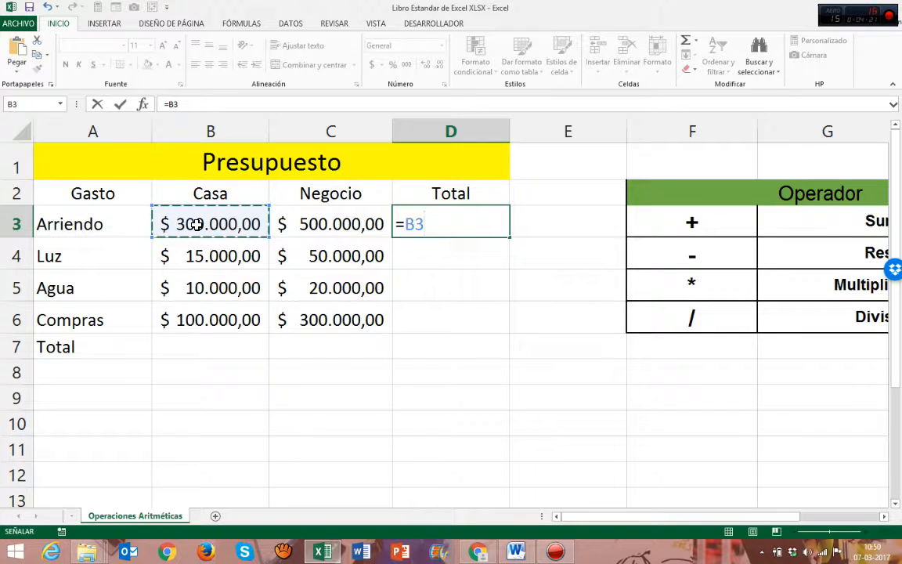
text(+)
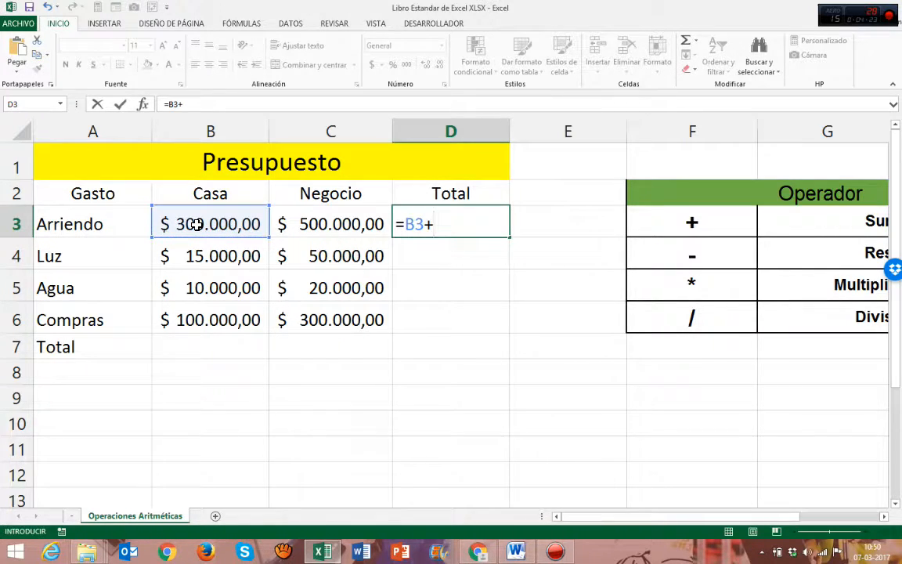
click(320, 224)
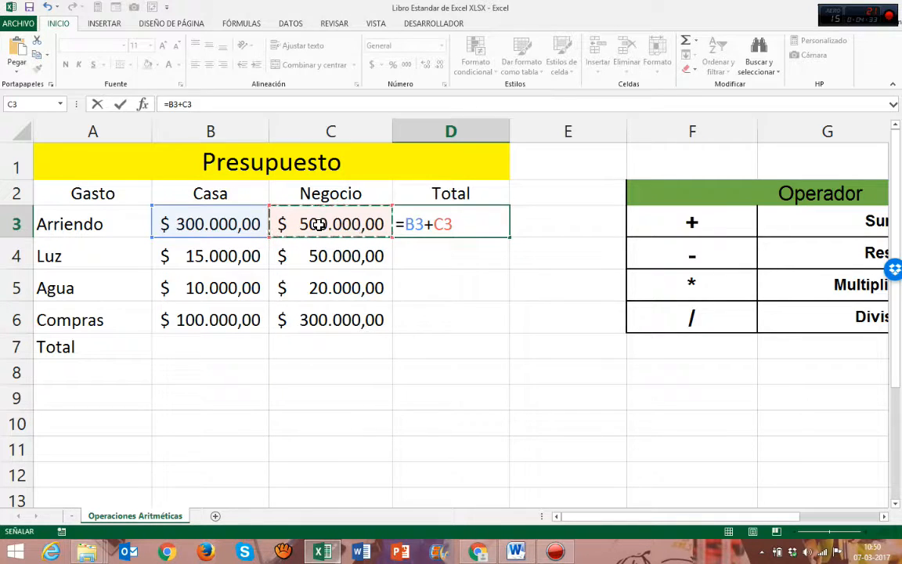
key(ctrl+Return)
key(Return)
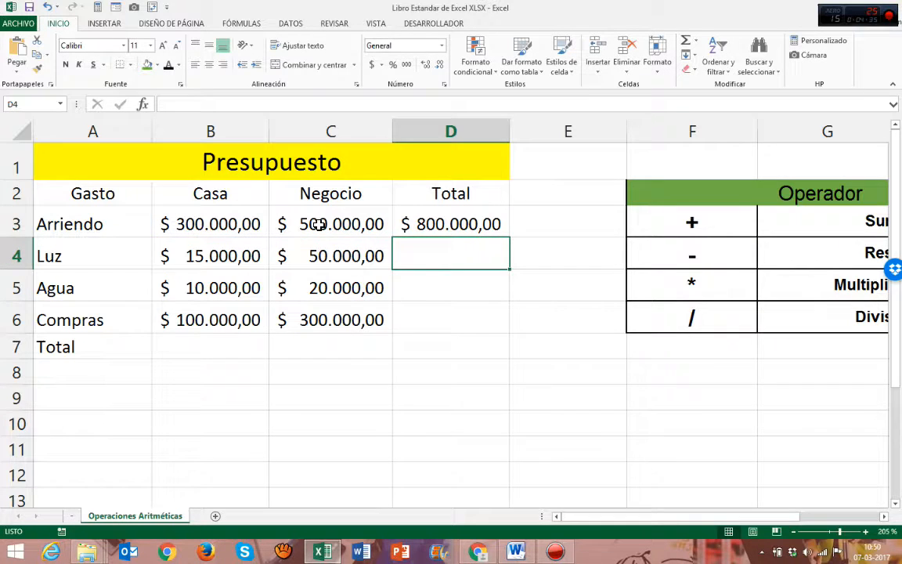
- Review the addition formula in D3 and extend it to the comparison =B3+C3=B3+C3
click(468, 223)
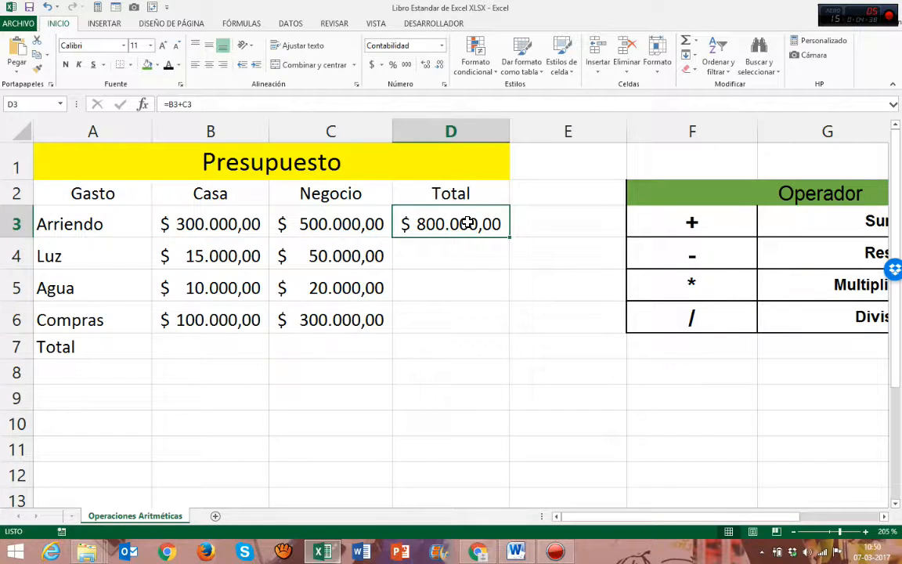
double_click(421, 224)
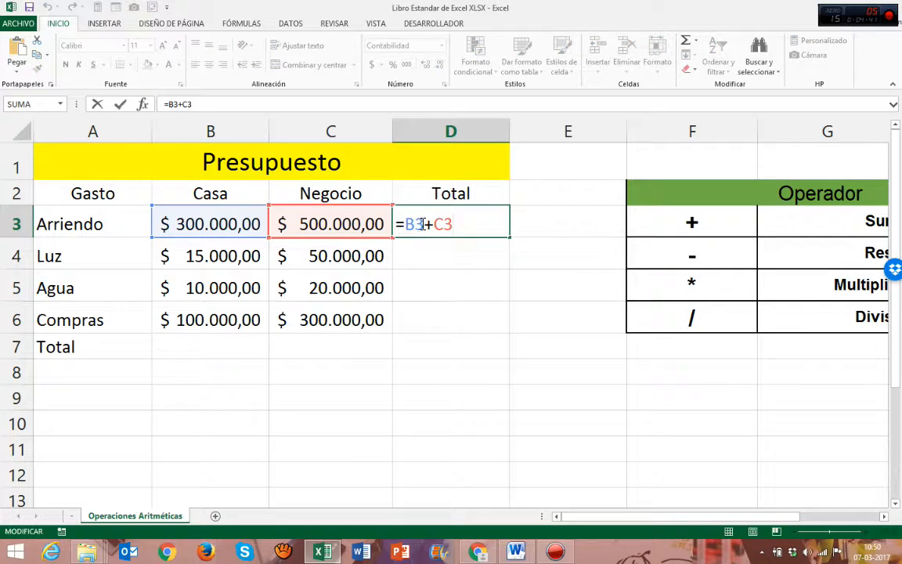
double_click(429, 225)
text(=)
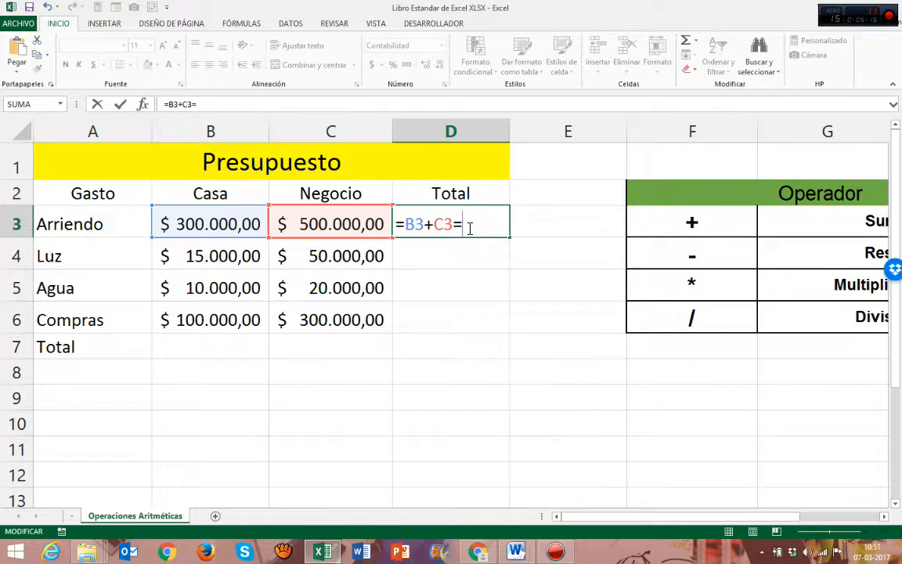
click(220, 223)
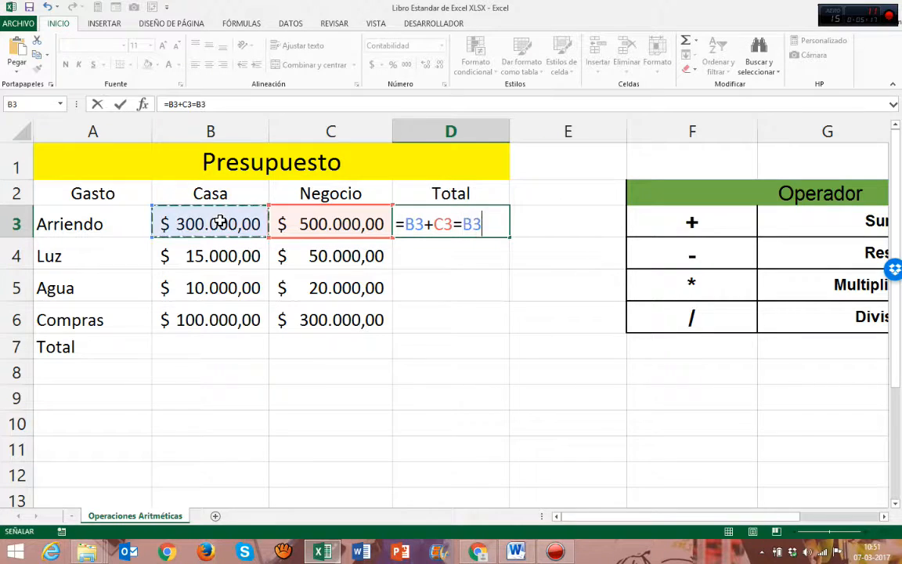
text(+)
click(329, 224)
key(Return)
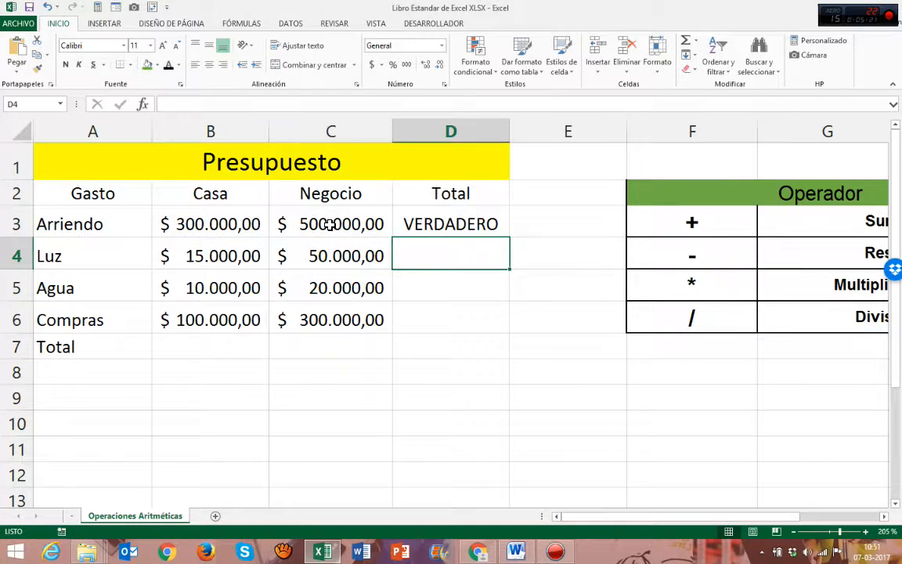
- Remove the added =B3+C3 comparison from the D3 formula so that it reads =B3+C3
key(Up)
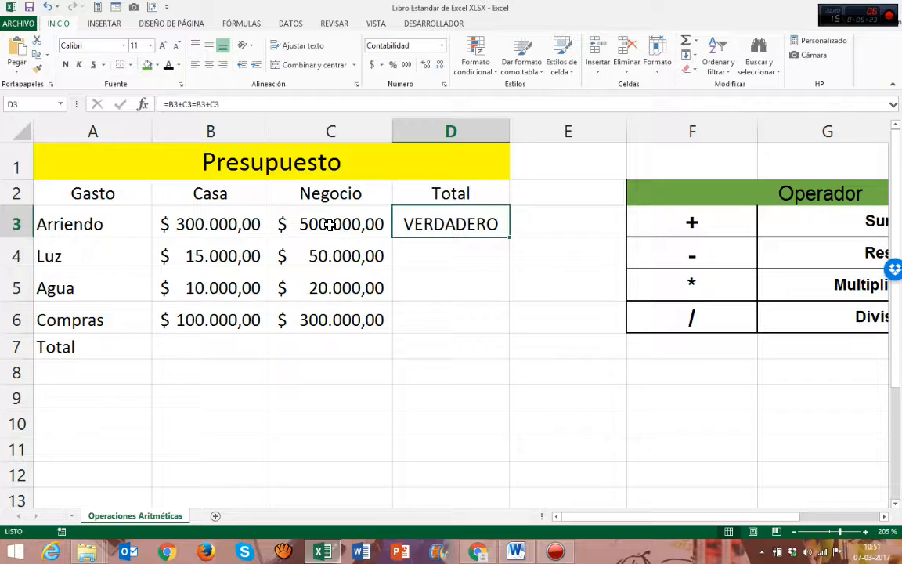
key(F2)
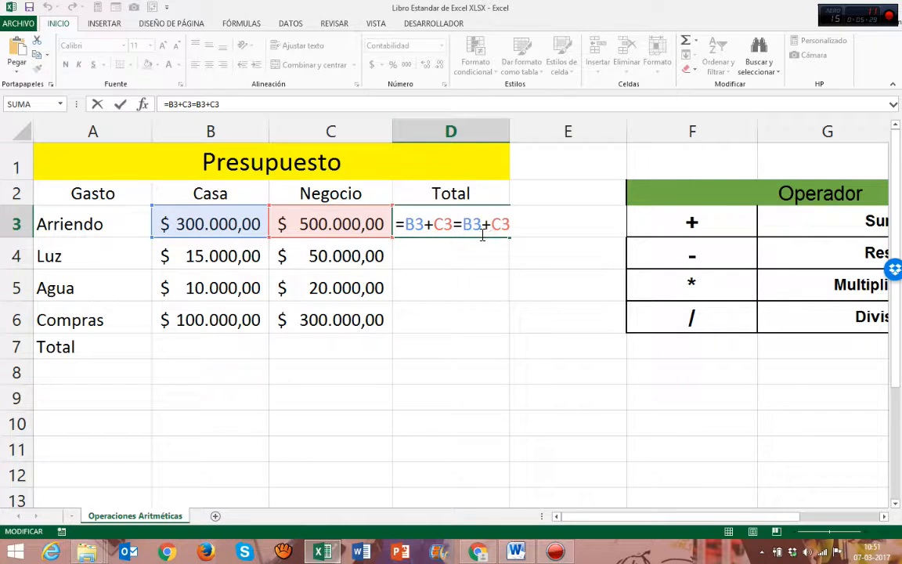
key(Return)
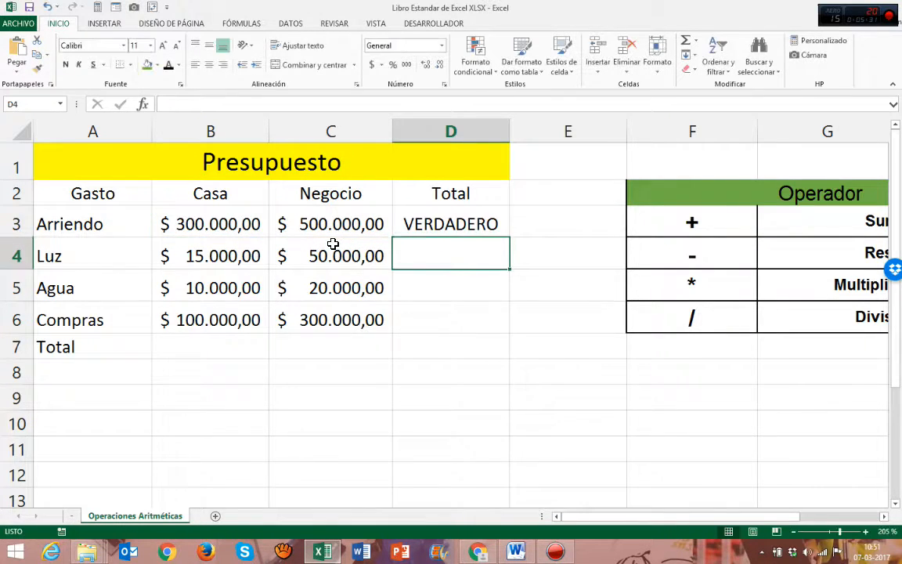
click(426, 224)
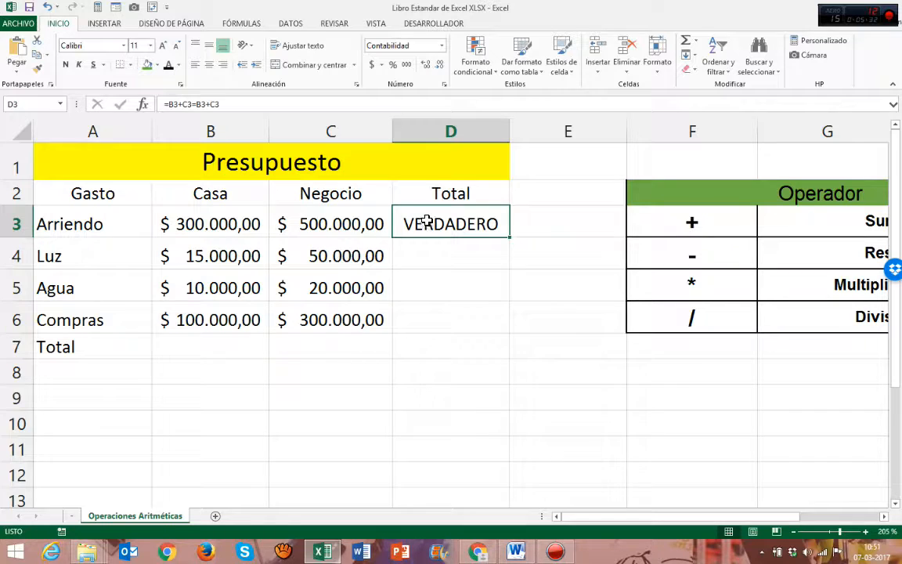
double_click(457, 224)
drag(457, 225, 465, 224)
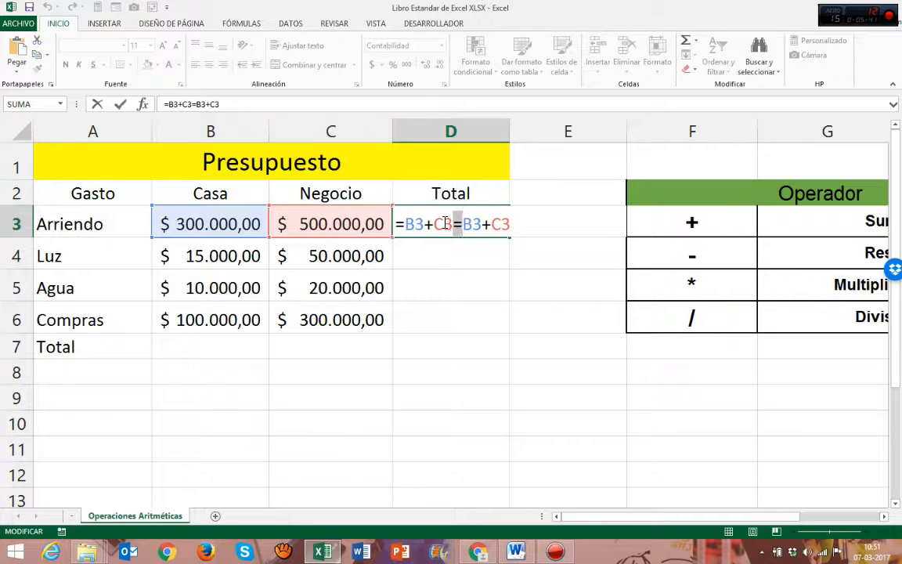
drag(458, 224, 519, 225)
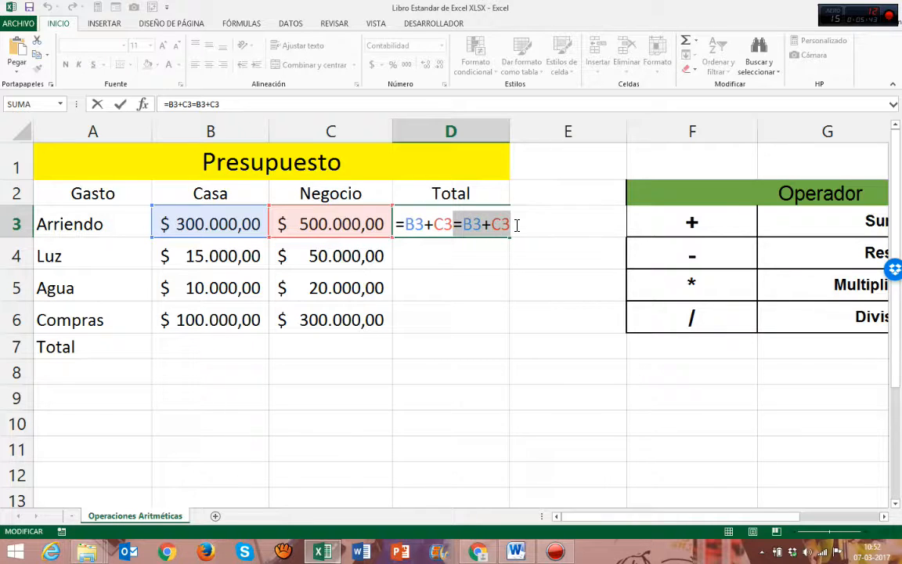
key(Delete)
key(Return)
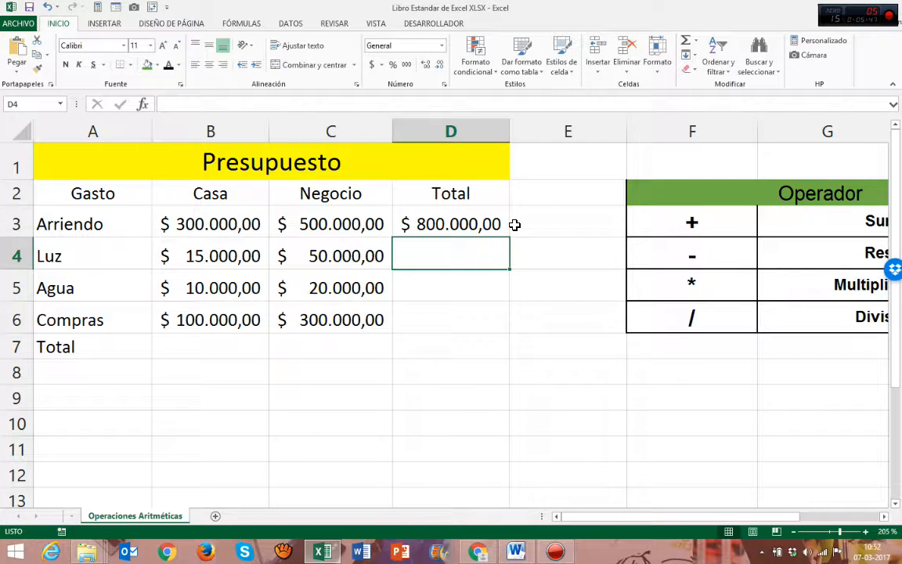
- Fill the Arriendo total formula from D3 down through D6 for Luz, Agua and Compras
click(501, 226)
click(474, 256)
click(445, 225)
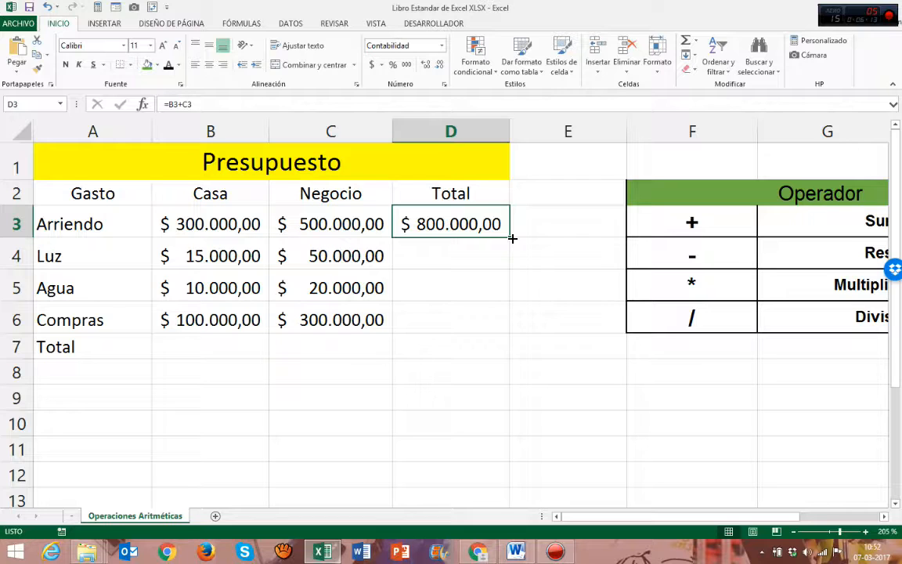
drag(512, 238, 513, 238)
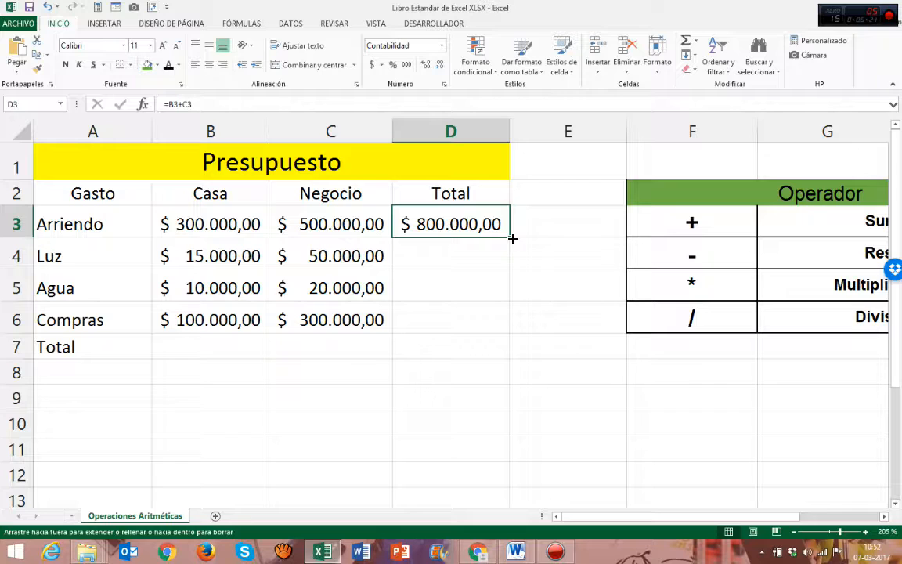
drag(512, 238, 485, 319)
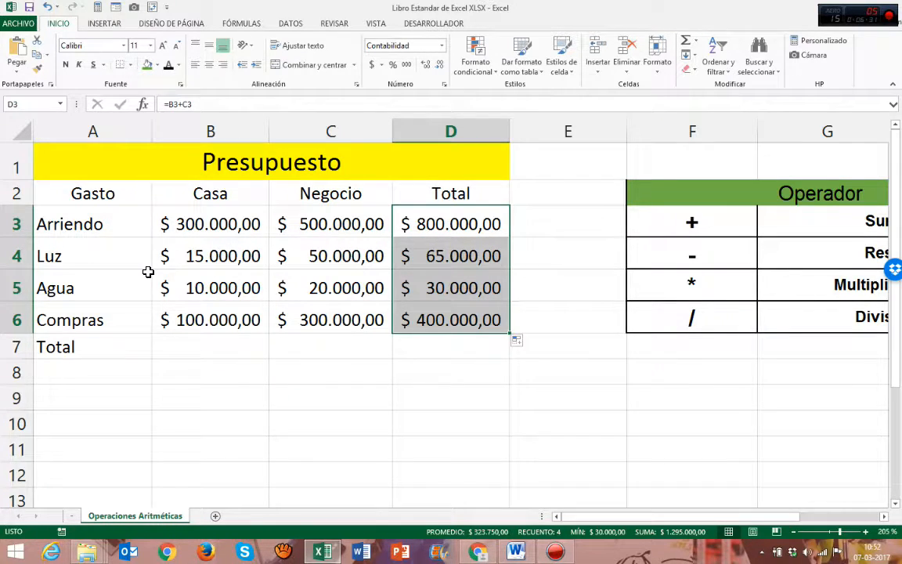
- Check the filled Agua and Luz totals and the Gasto labels Luz, Agua and Compras
click(412, 289)
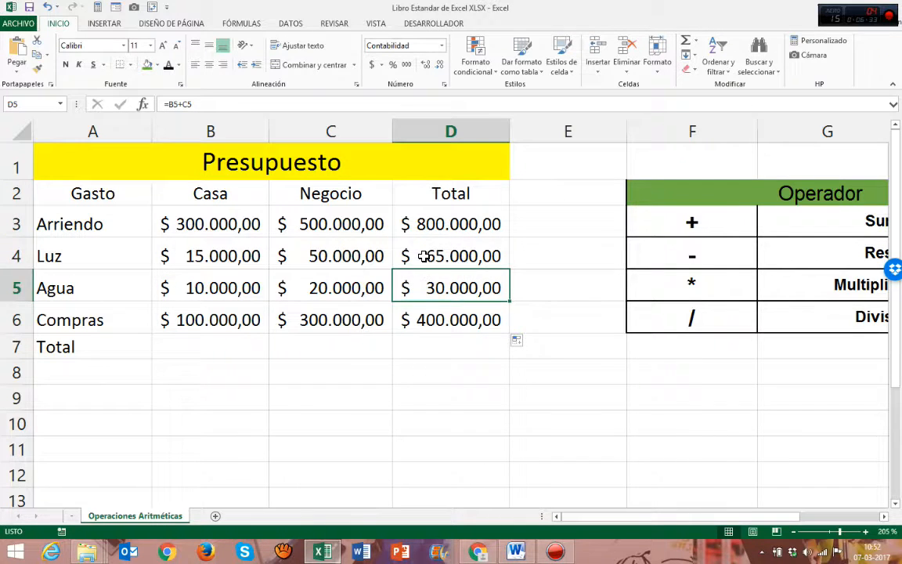
click(458, 256)
click(84, 255)
click(90, 286)
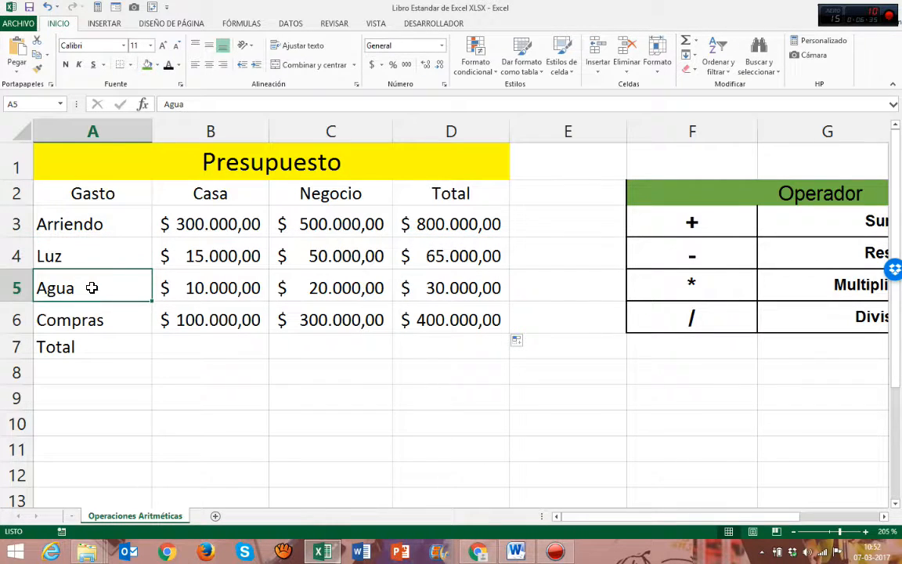
click(101, 318)
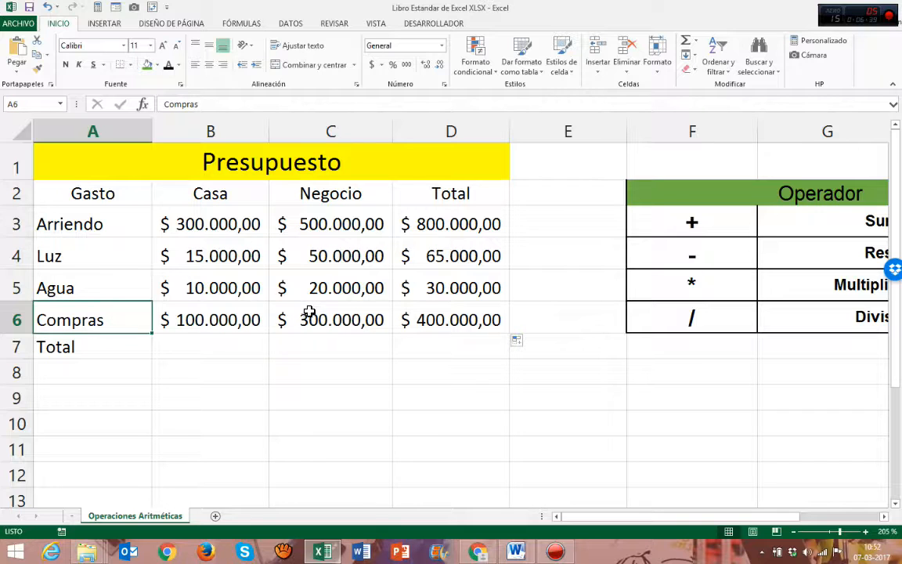
- Examine the copied formulas in D4, D5 and D6 and the Casa and Negocio cells each one references
click(458, 252)
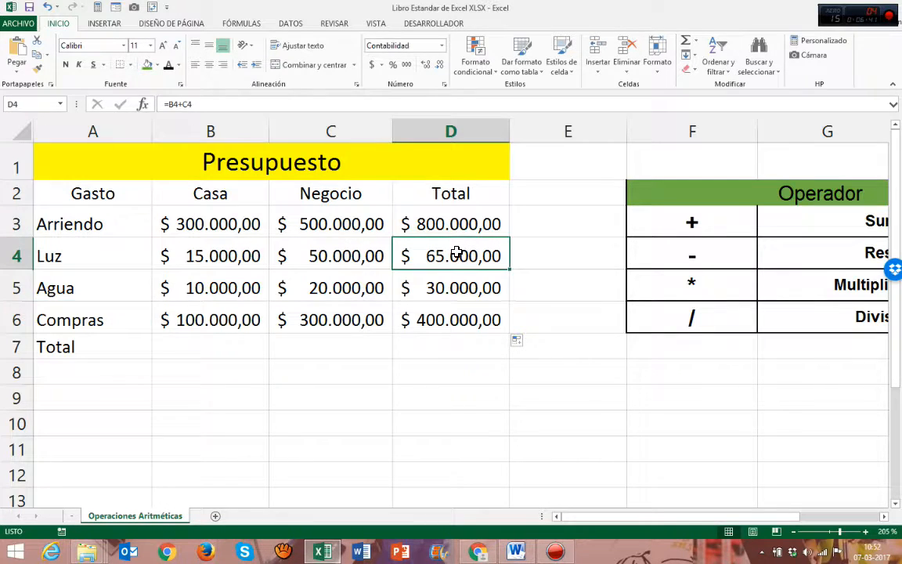
click(181, 107)
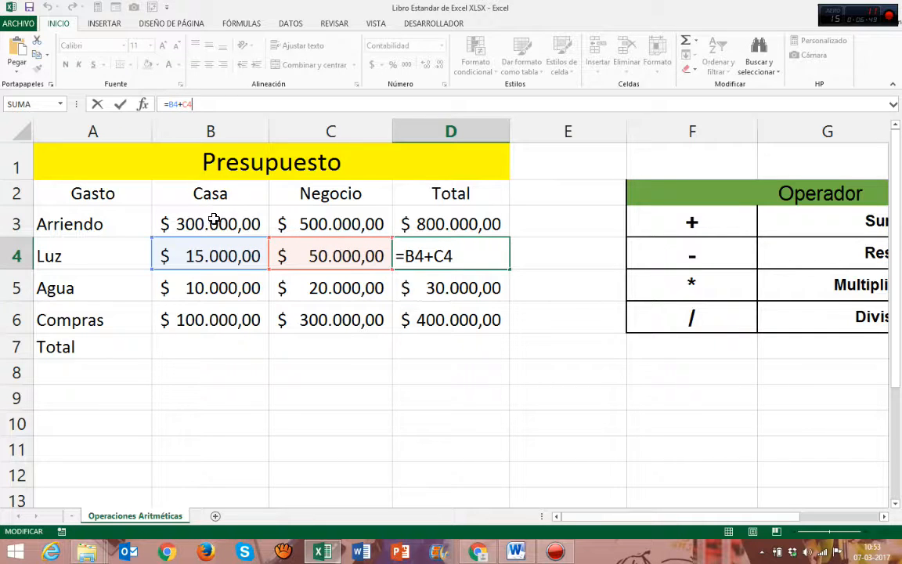
key(ctrl+Return)
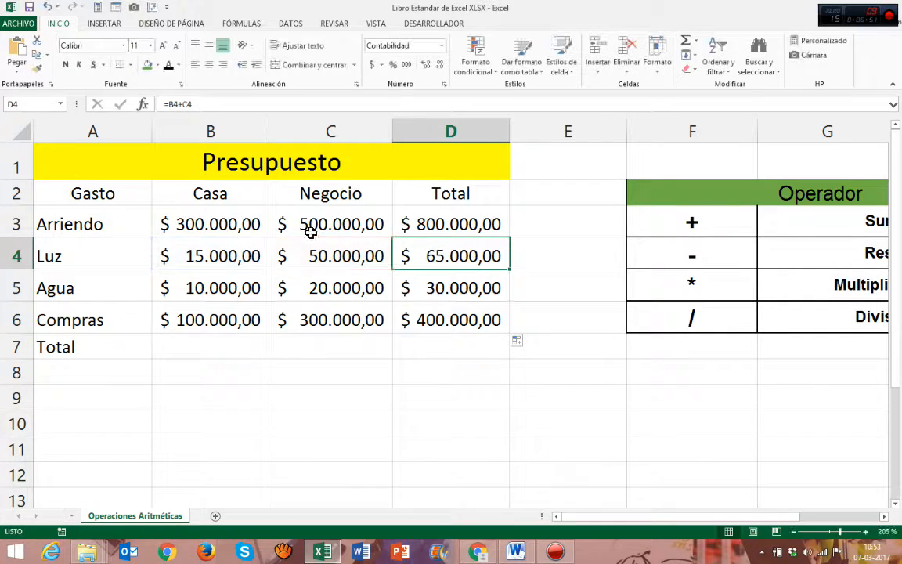
double_click(431, 257)
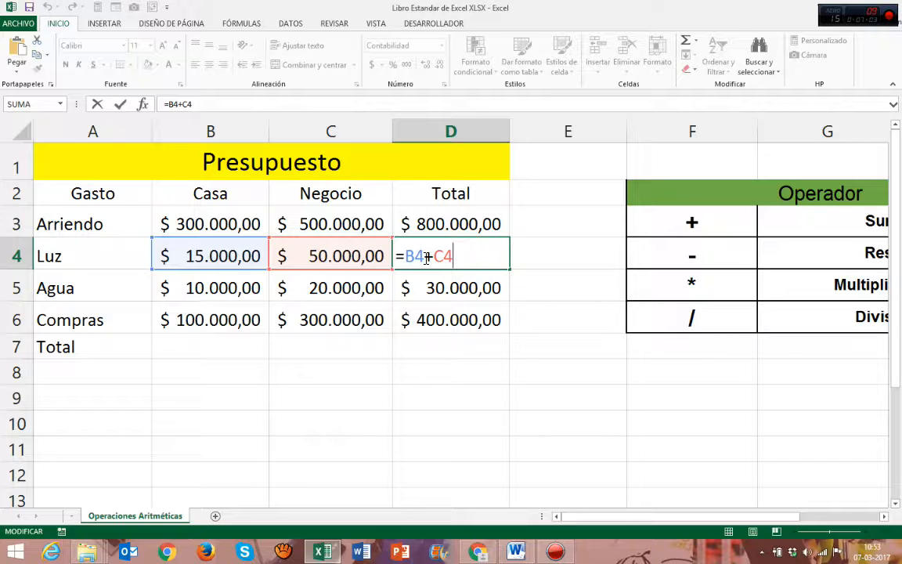
key(ctrl+Return)
click(429, 282)
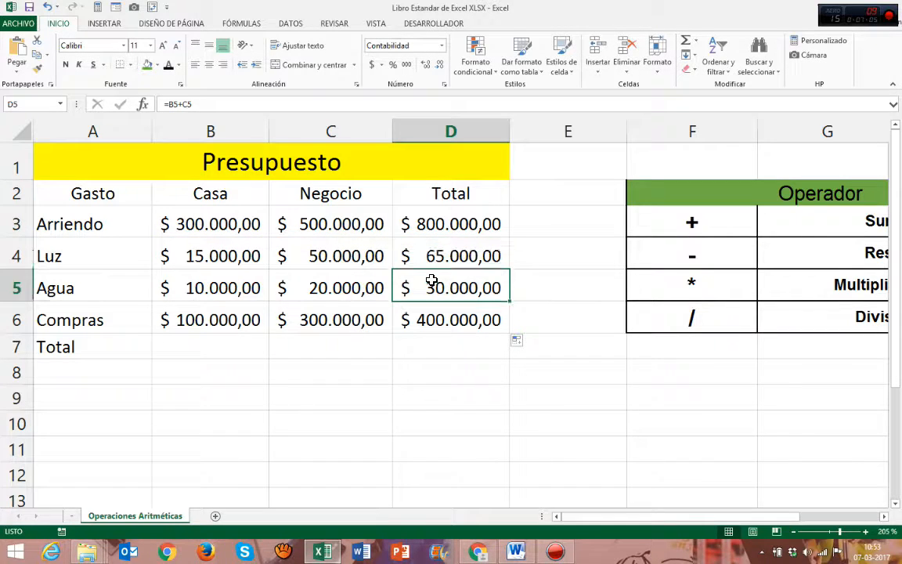
double_click(430, 286)
key(ctrl+Return)
click(437, 318)
double_click(441, 319)
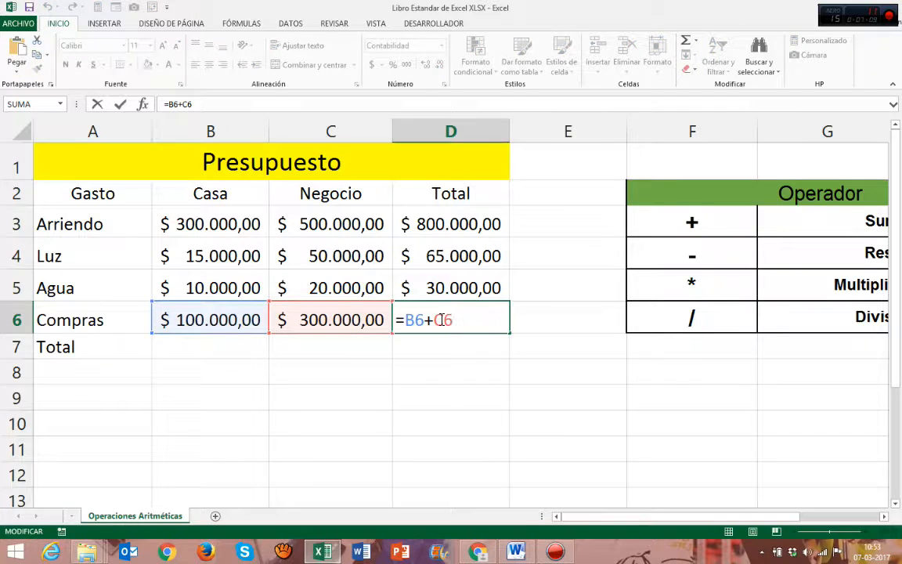
key(ctrl+Return)
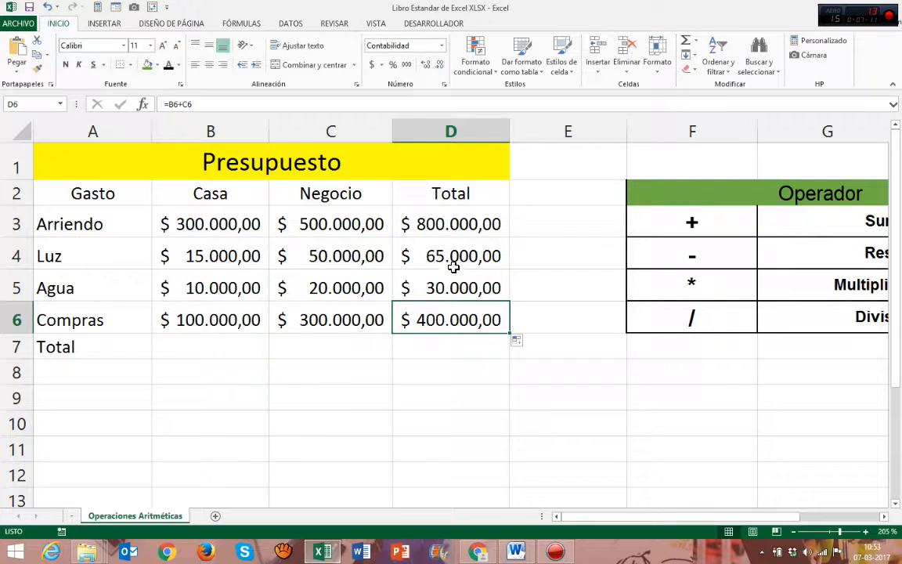
- Narrow column F, which holds the operator symbols, to bring the operator names into view
drag(461, 229, 453, 320)
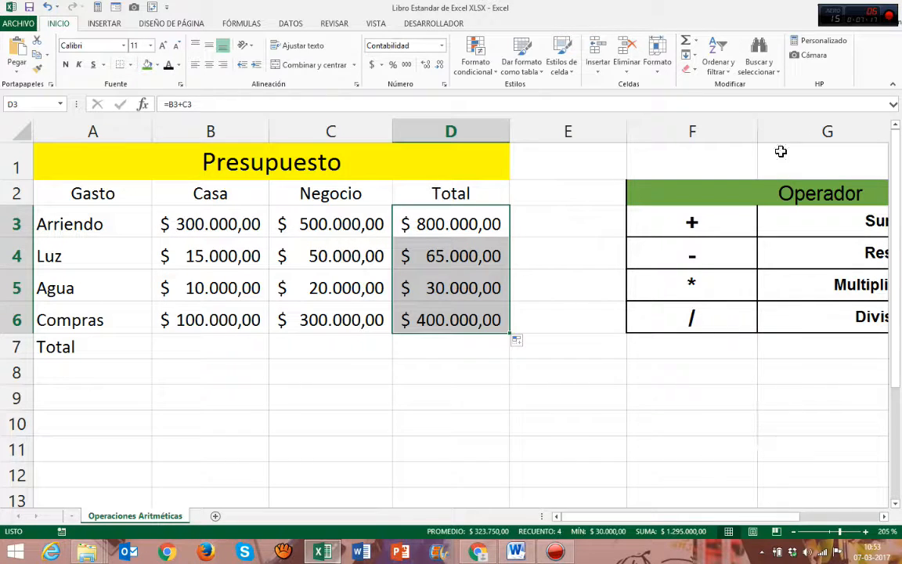
drag(757, 133, 693, 134)
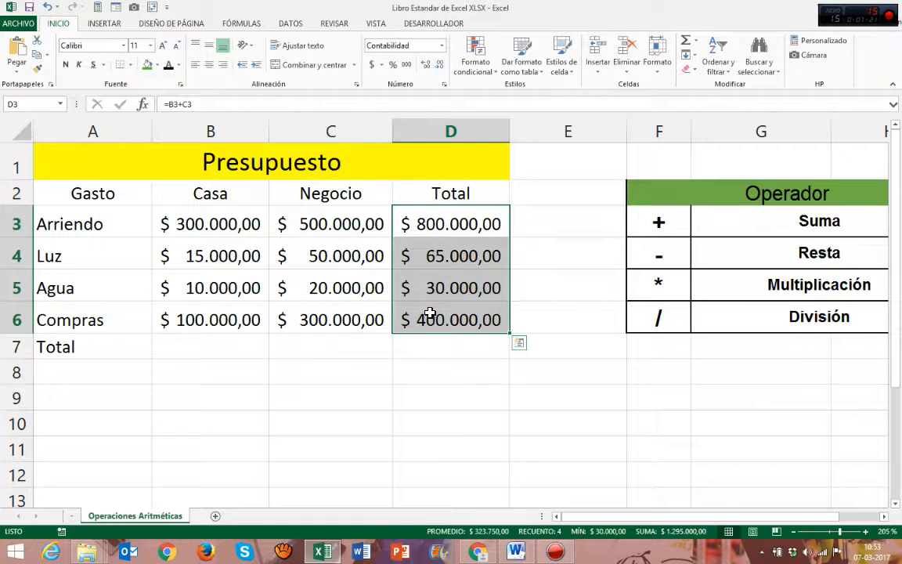
- Calculate the Casa total in B7 with the formula =B3+B4+B5+B6
click(241, 345)
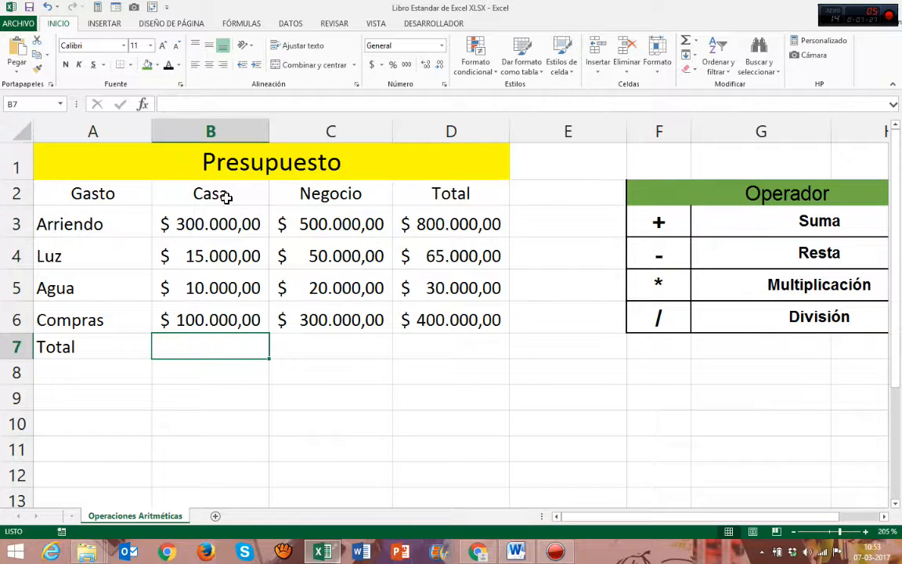
drag(224, 197, 240, 306)
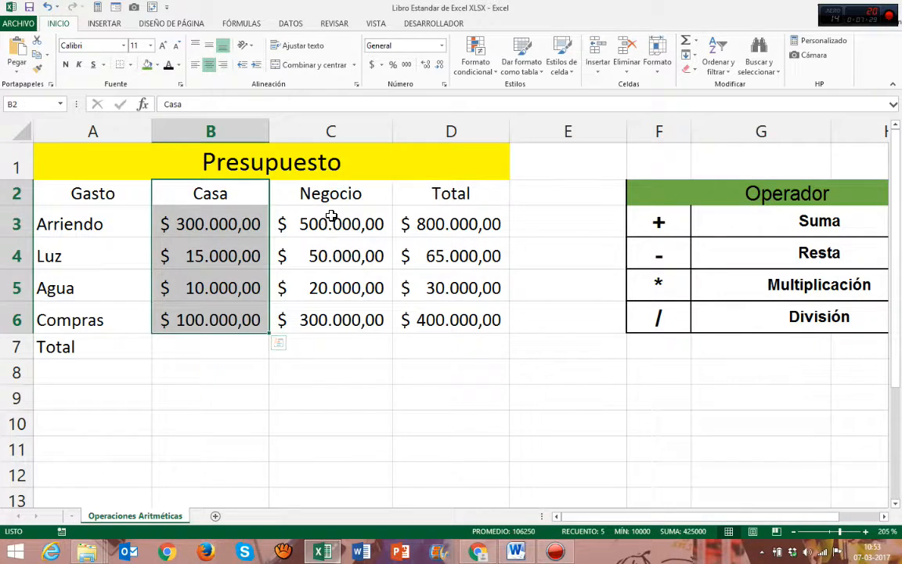
drag(330, 195, 332, 313)
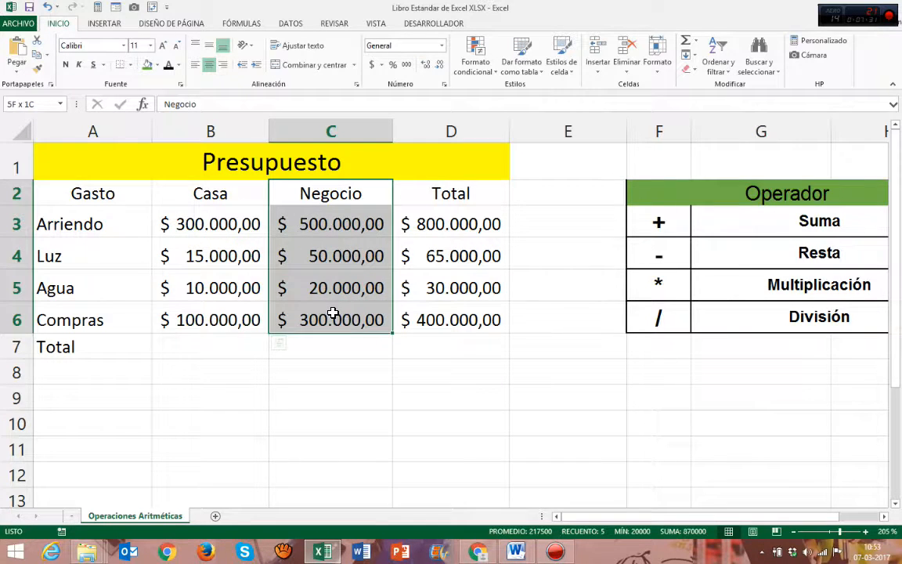
click(229, 345)
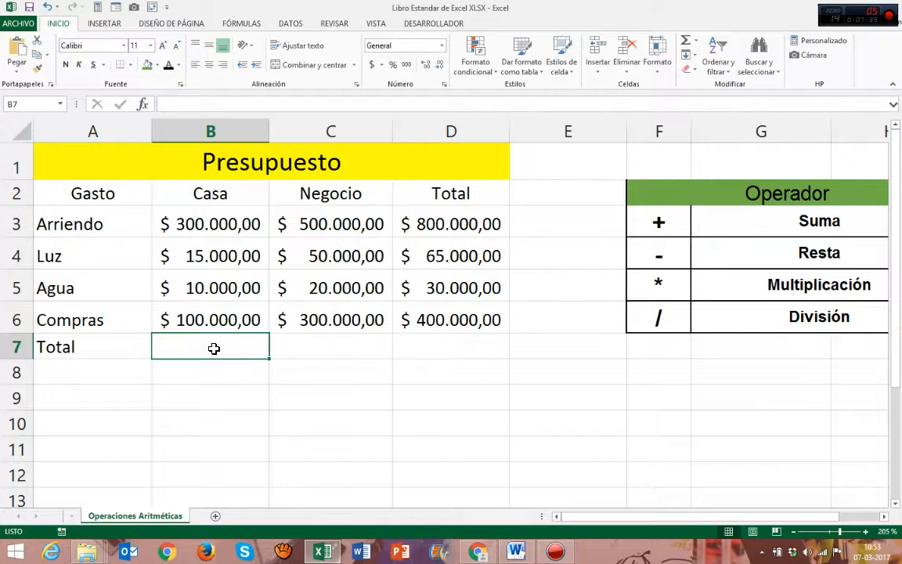
text(=)
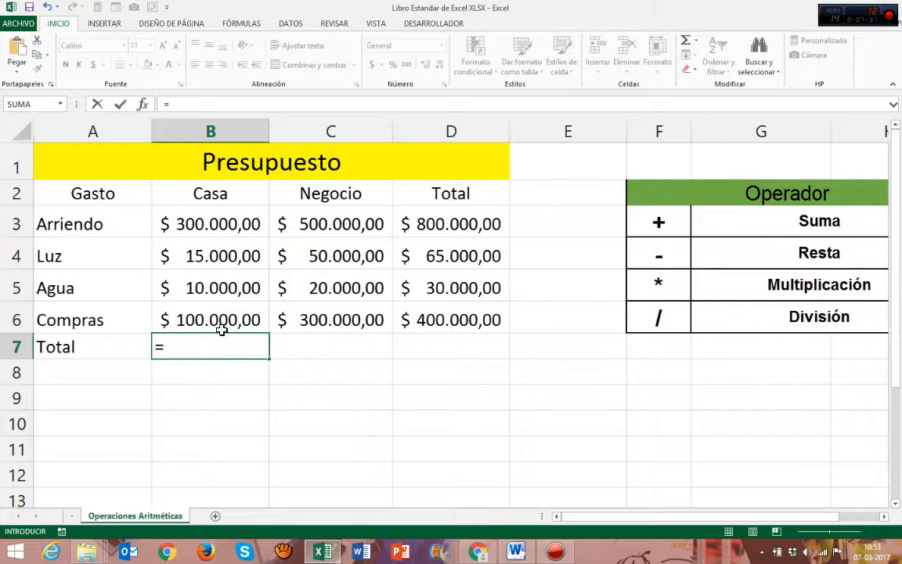
click(230, 225)
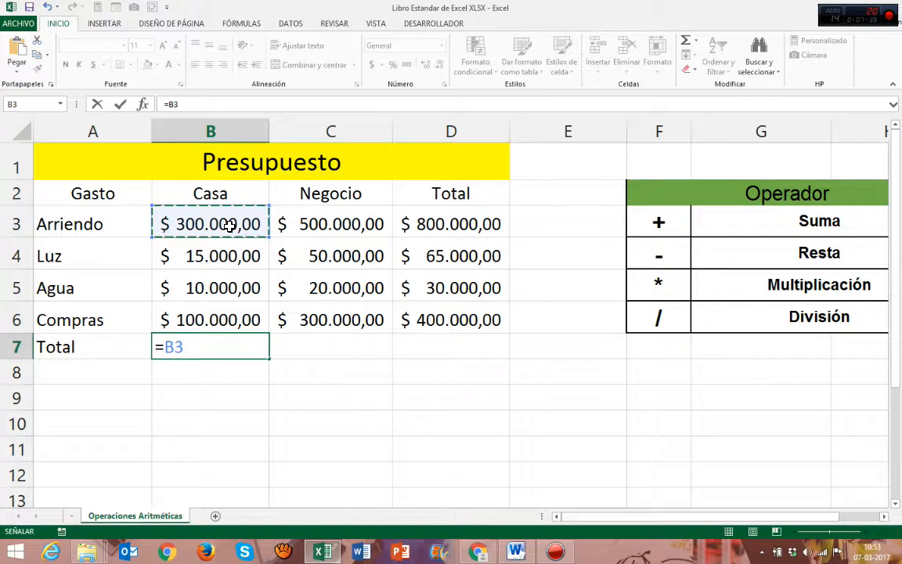
text(+)
click(212, 251)
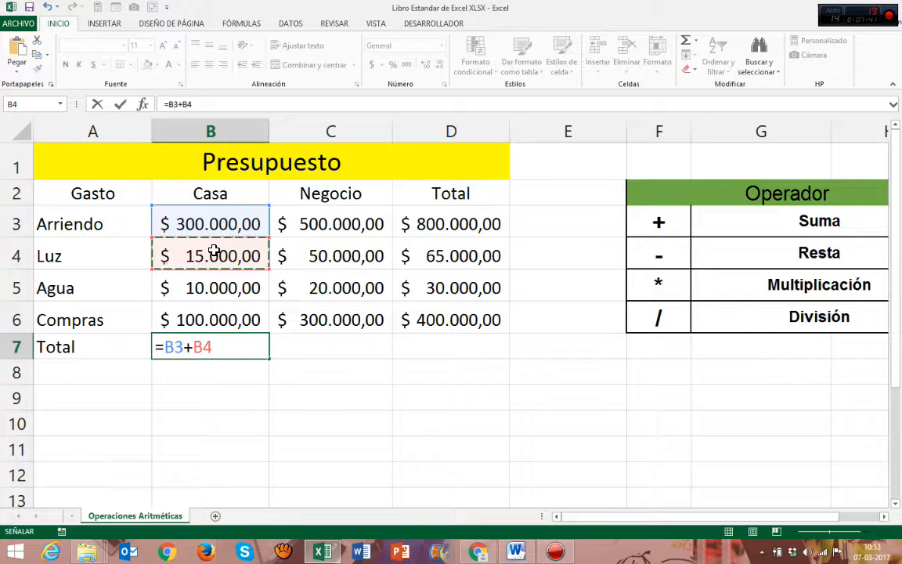
text(+)
click(205, 281)
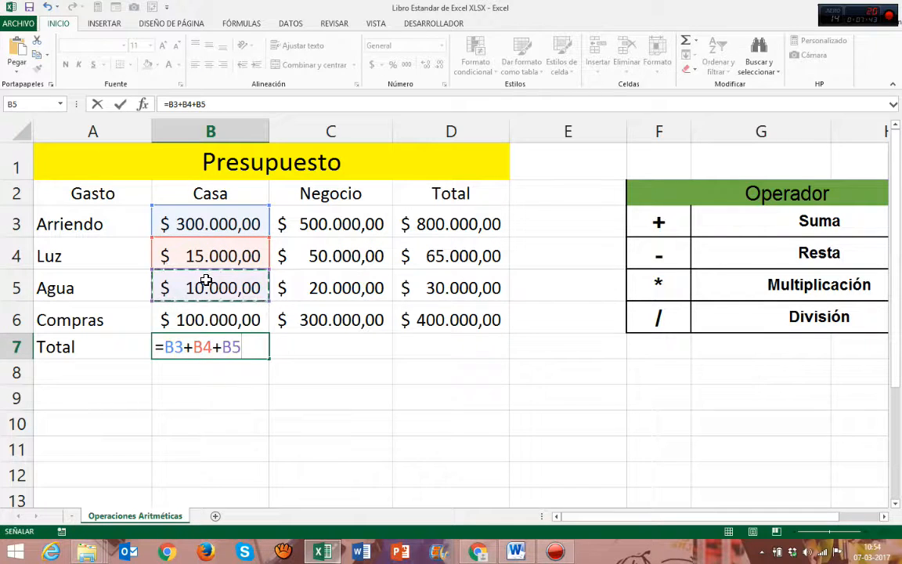
text(+)
click(211, 318)
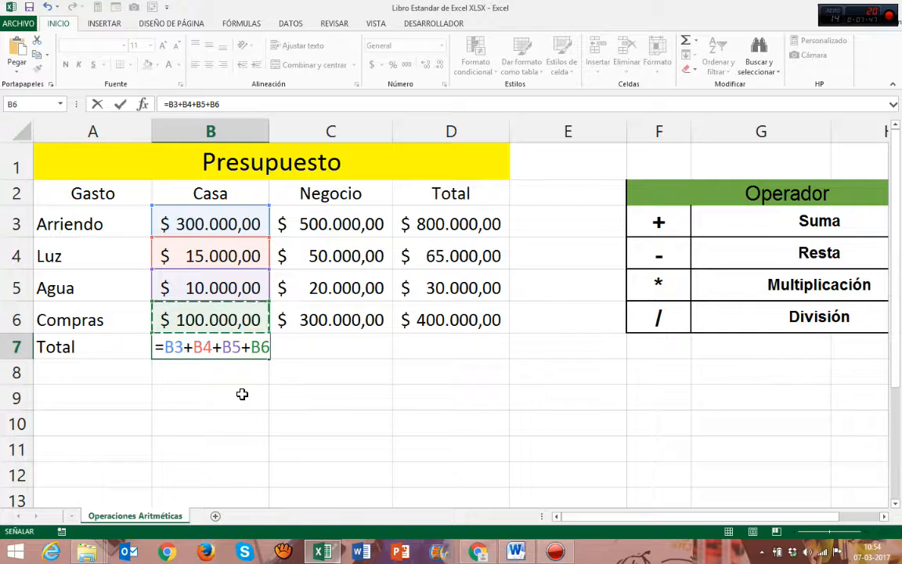
key(Return)
click(238, 350)
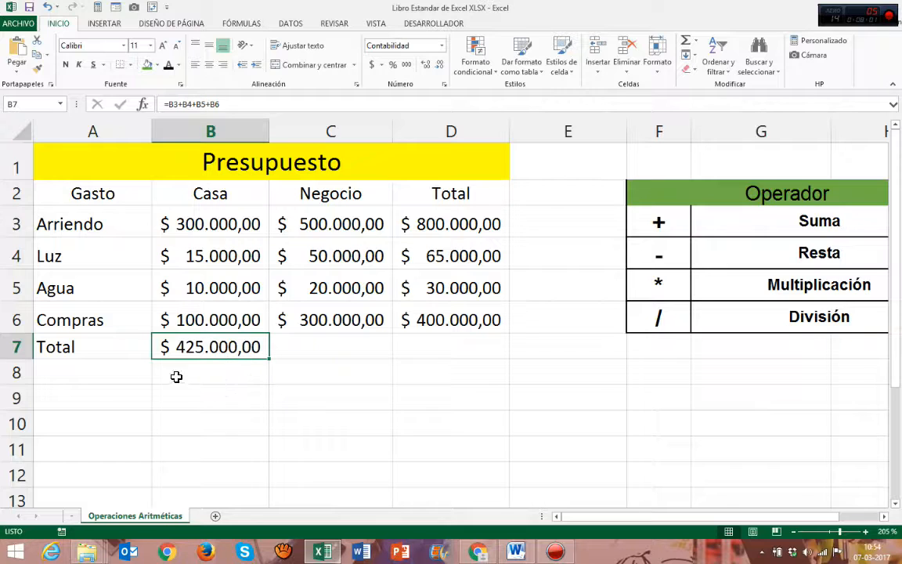
- Look through the empty rows below the Presupuesto table and return to the Casa total in B7
click(65, 376)
scroll(225, 422, down, 8)
scroll(223, 420, down, 4)
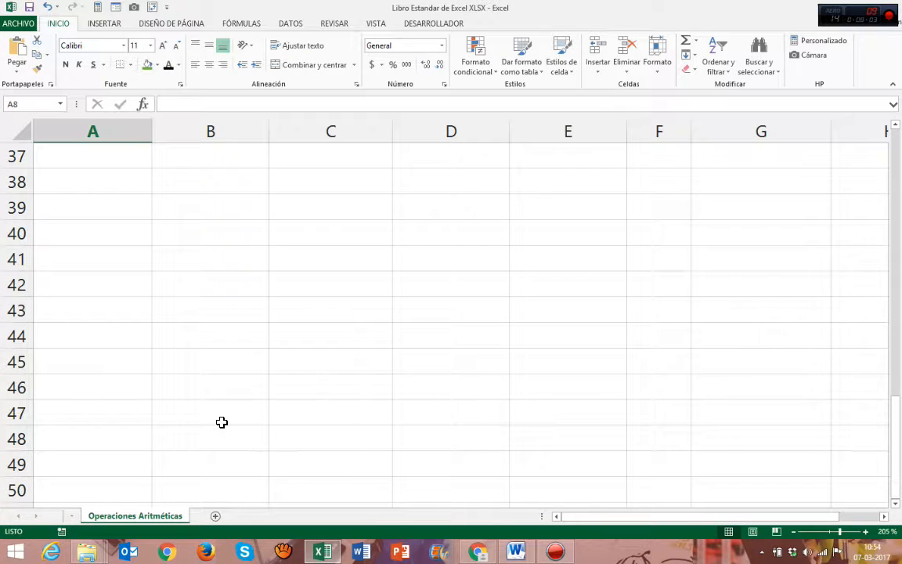
click(218, 416)
scroll(223, 416, up, 12)
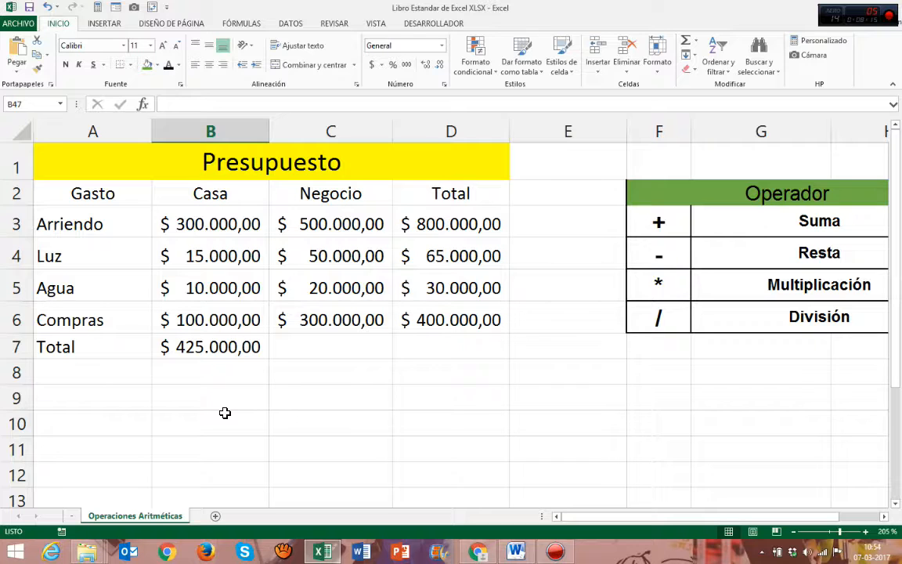
click(237, 349)
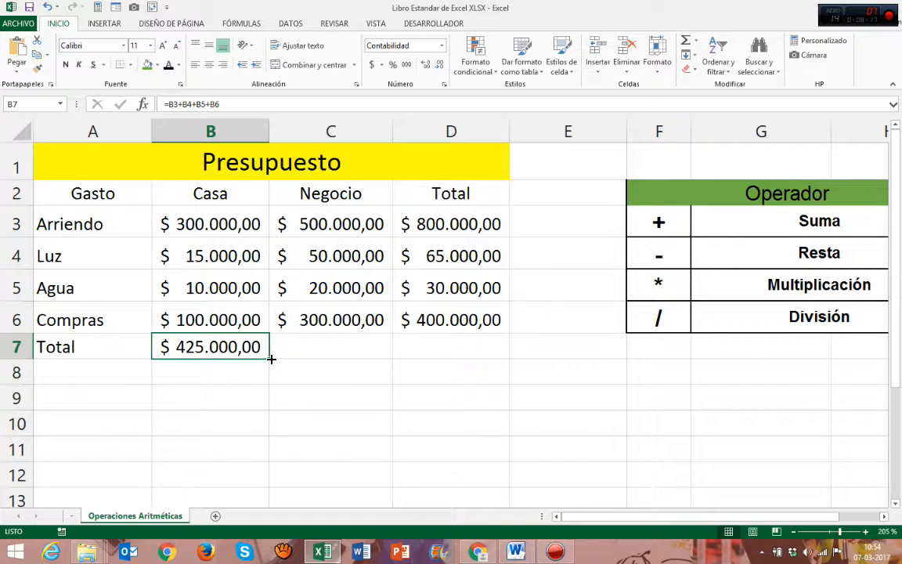
- Copy the Casa total formula from B7 across to C7 and check the Negocio cells it references
drag(268, 359, 354, 361)
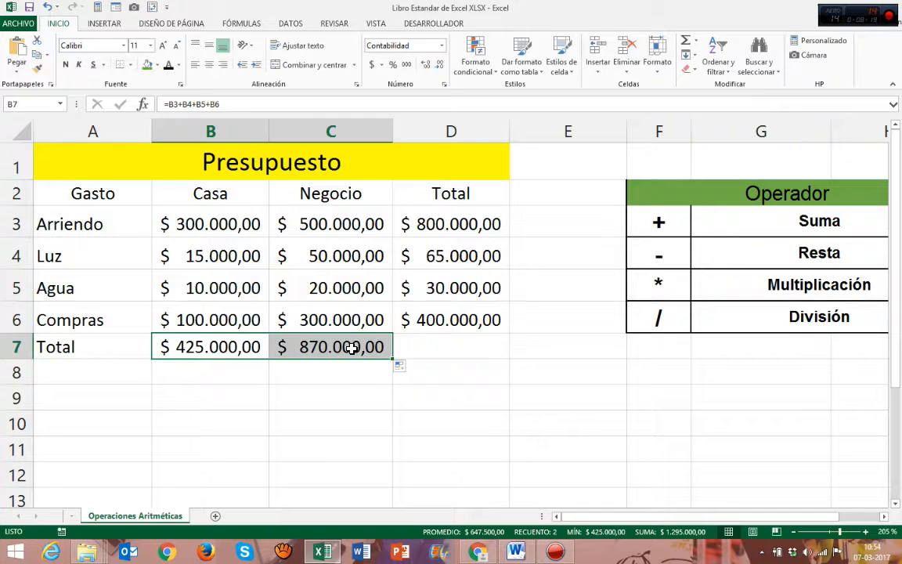
double_click(352, 348)
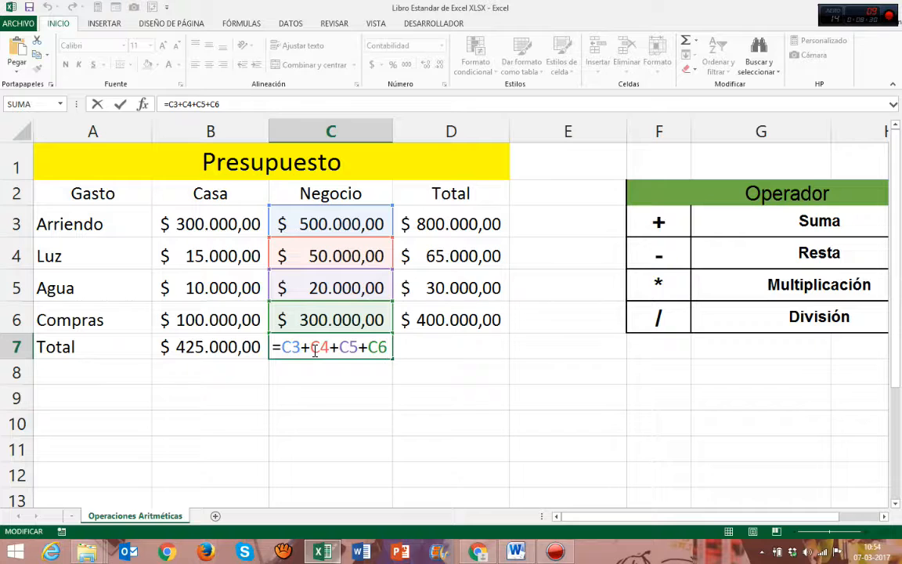
key(Return)
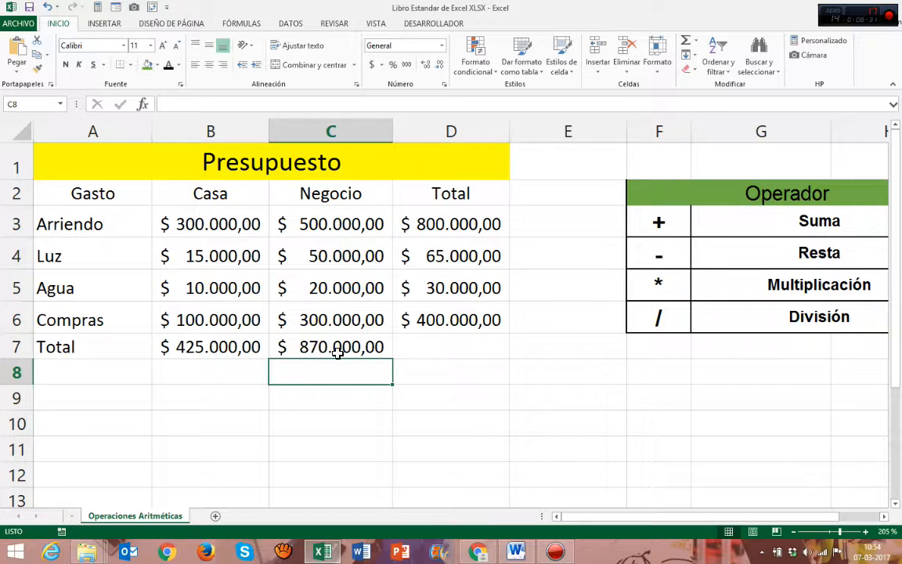
- Label cell D8 as Promedio, beneath the Total column, and center the text
click(467, 368)
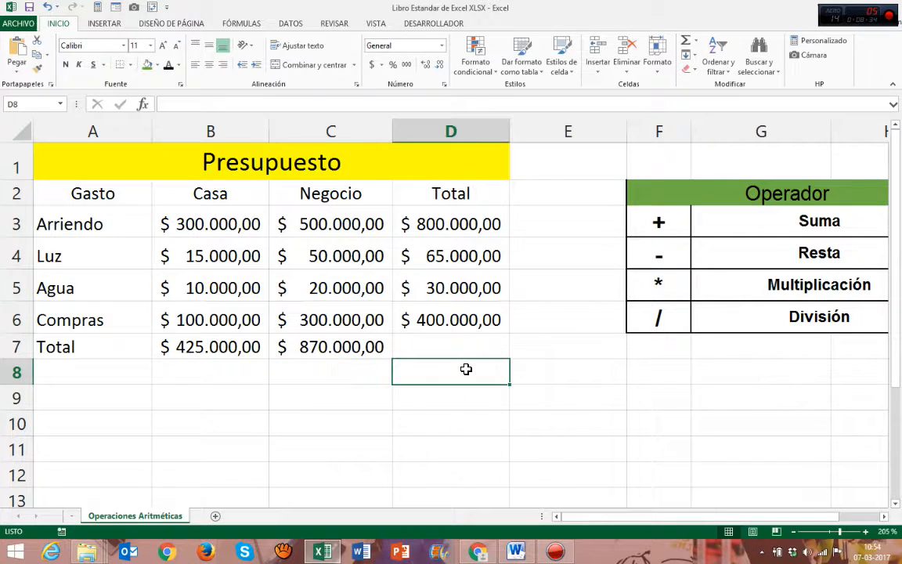
text(Promedio)
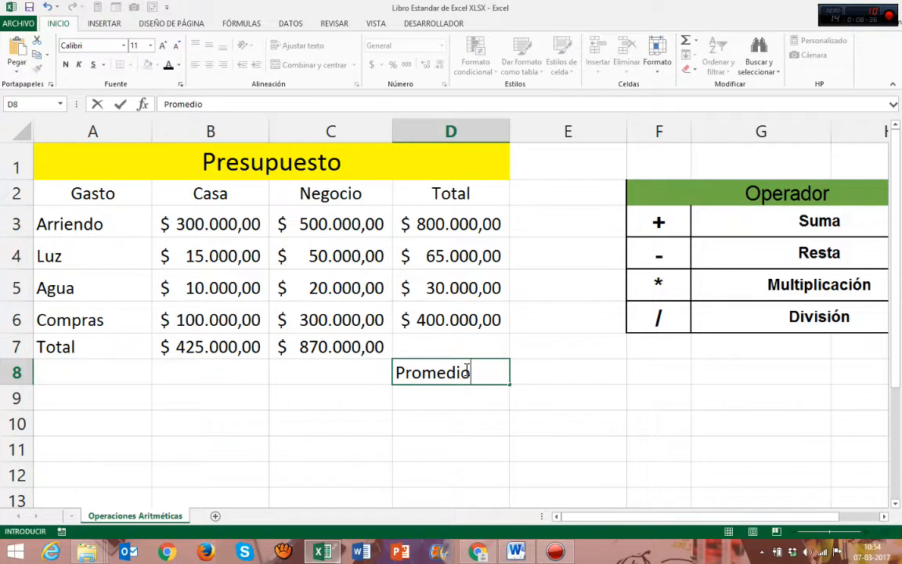
key(Return)
drag(448, 222, 424, 345)
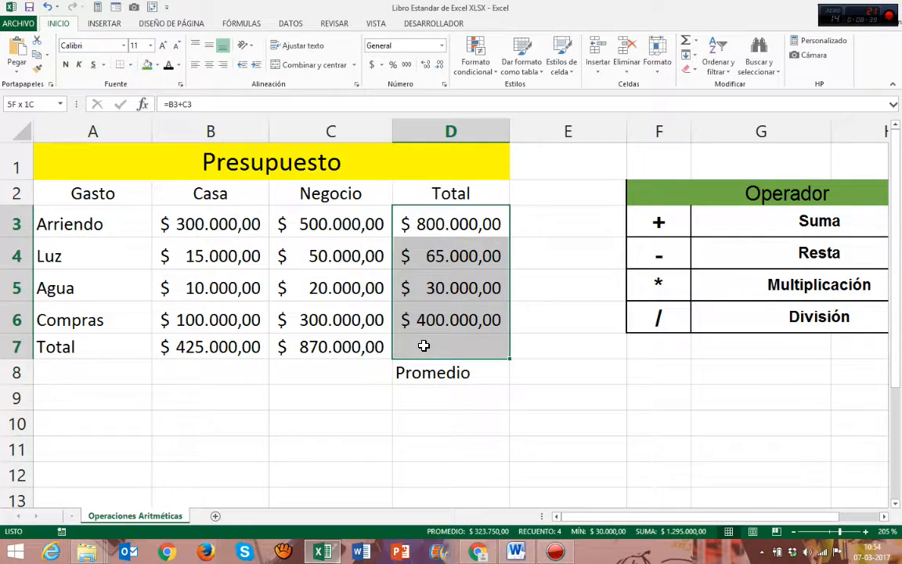
click(441, 376)
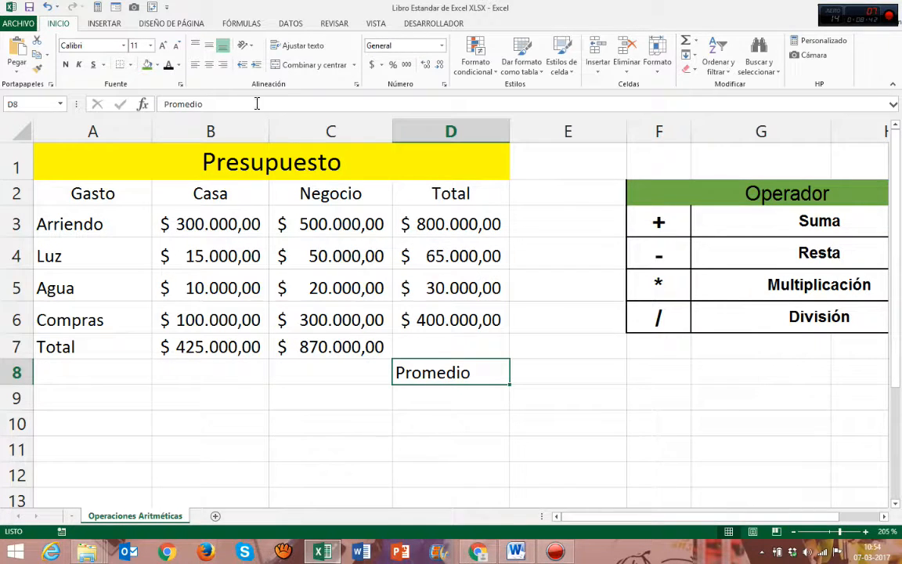
click(210, 66)
- Calculate the average of the row totals in D7 with =(D3+D4+D5+D6)/4 and fill the cell with green
click(444, 350)
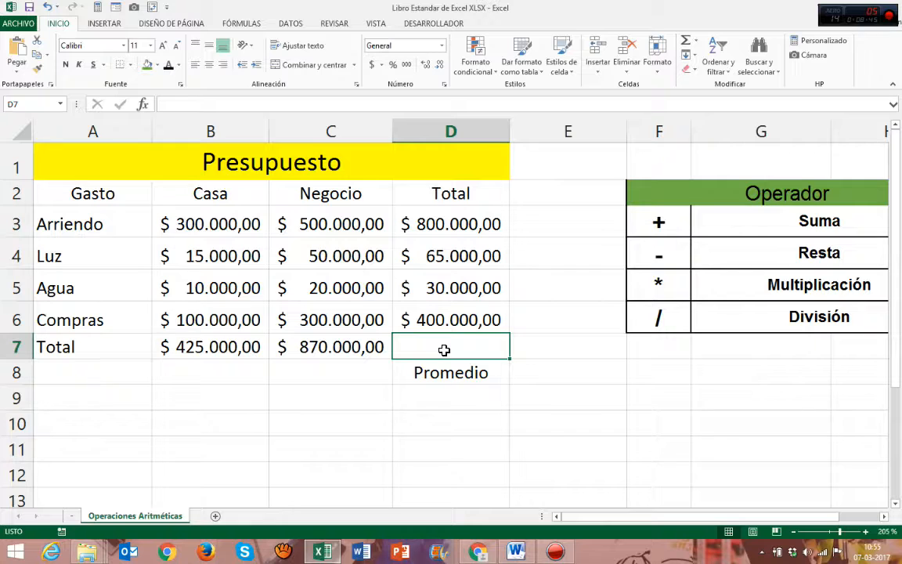
text(=)
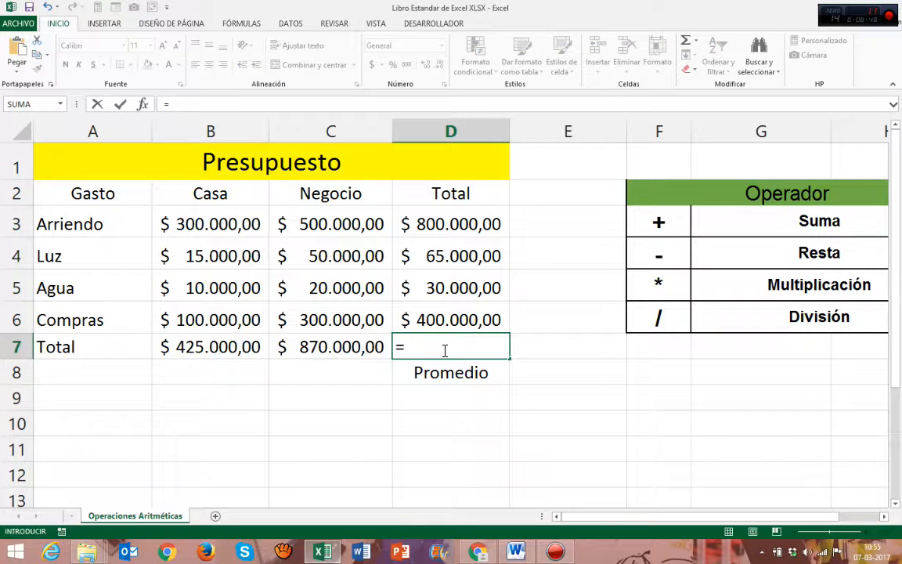
text(()
click(442, 226)
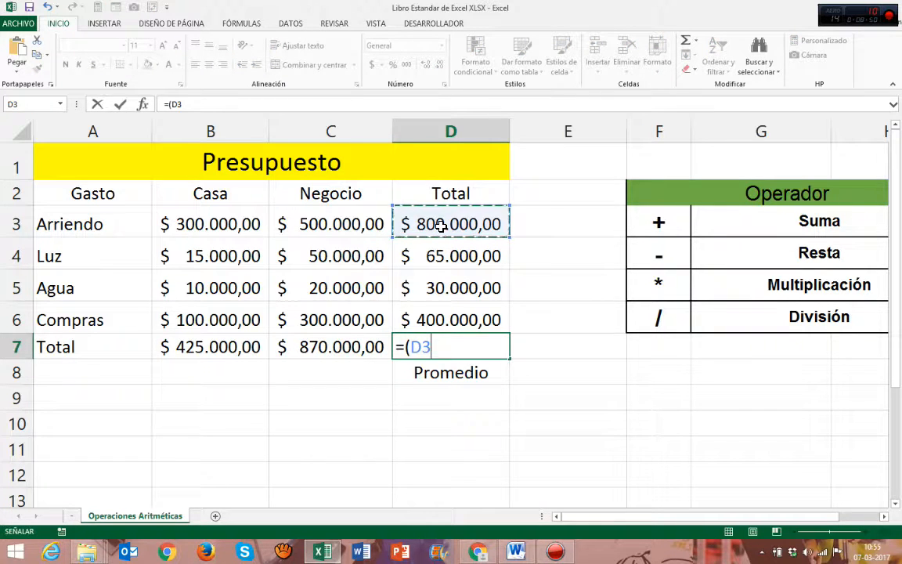
text(+)
click(444, 253)
text(+)
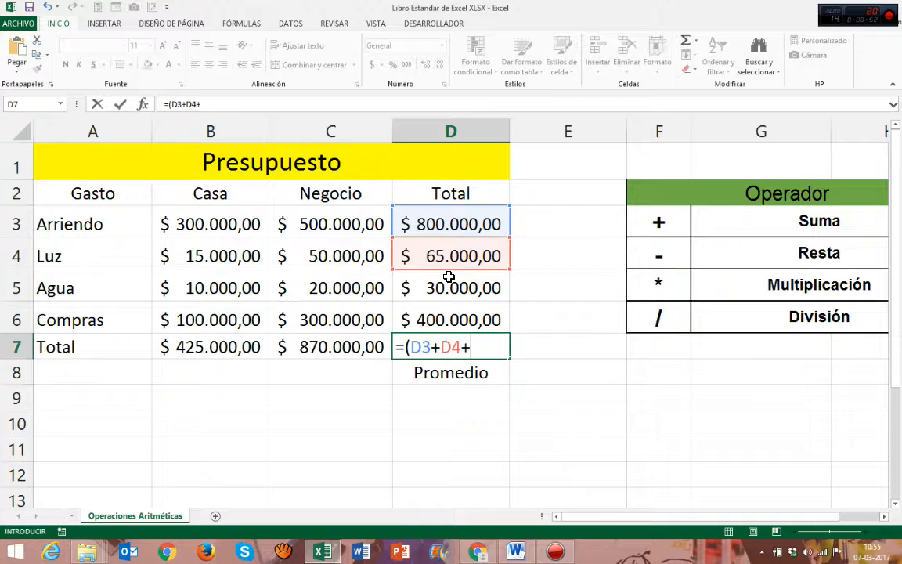
click(448, 286)
text(+)
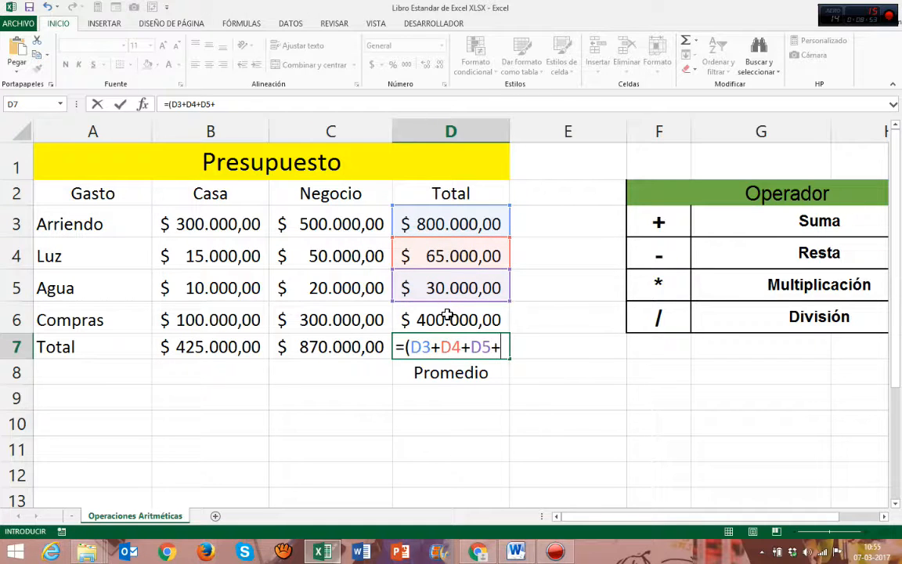
click(447, 314)
text())
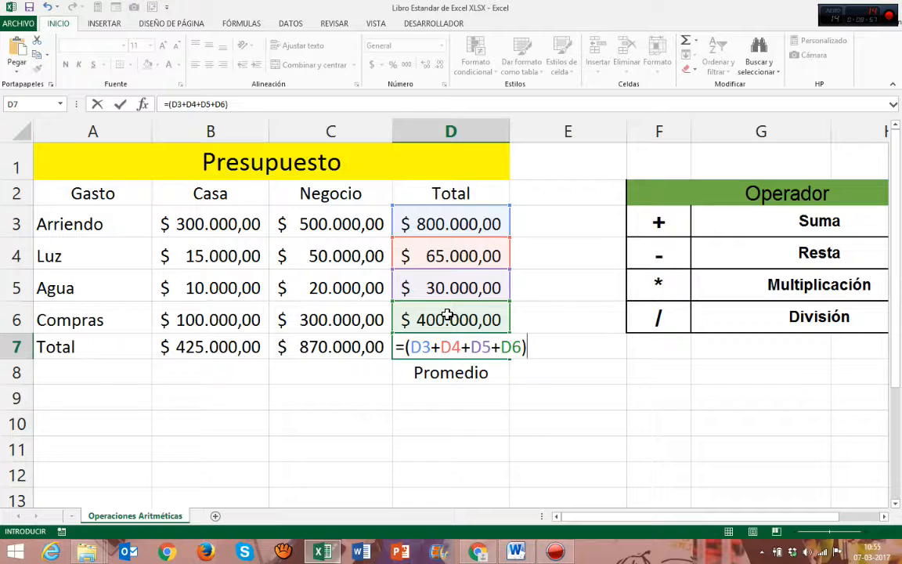
text(/4)
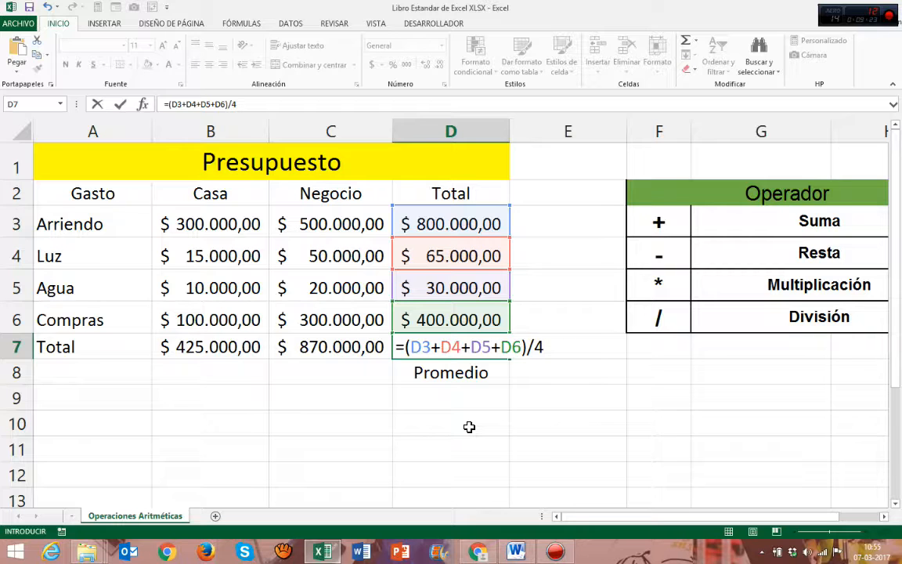
key(Return)
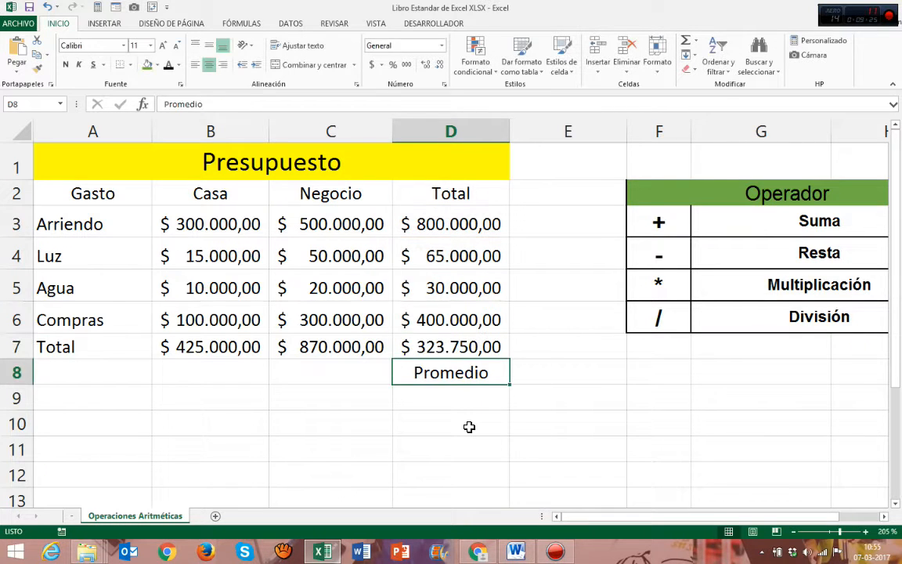
key(Up)
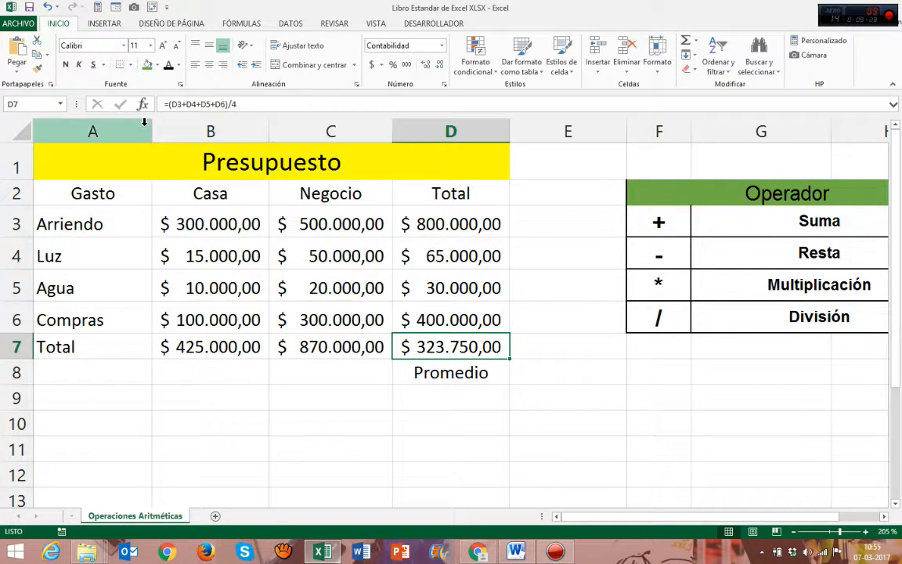
click(144, 65)
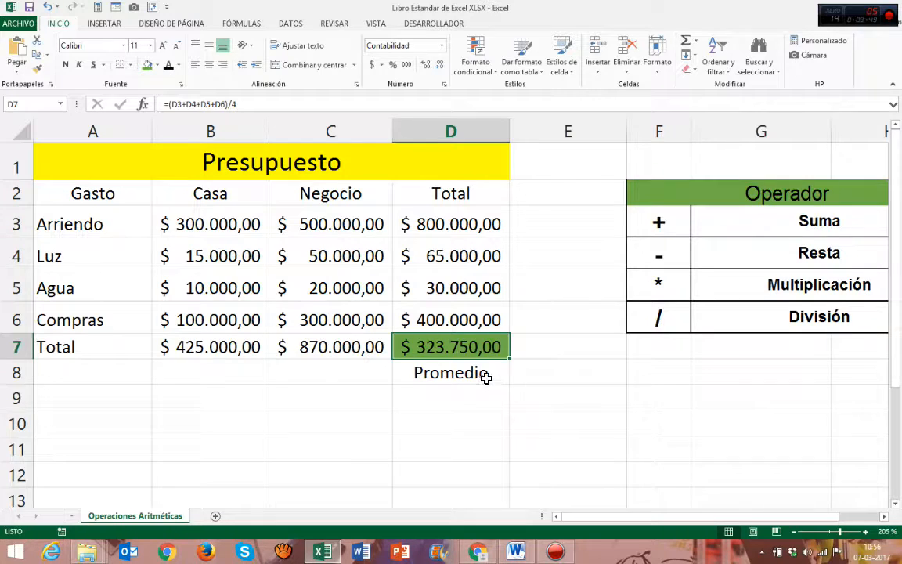
- Change the D7 formula to take 10% of the average: =((D3+D4+D5+D6)/4)*10%
key(F2)
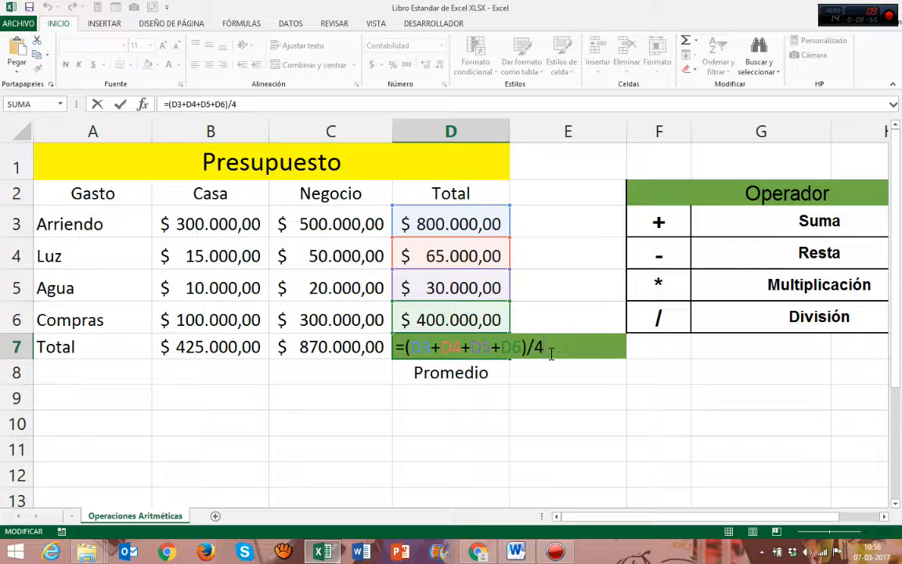
text())
click(411, 351)
text(()
click(565, 348)
text()*)
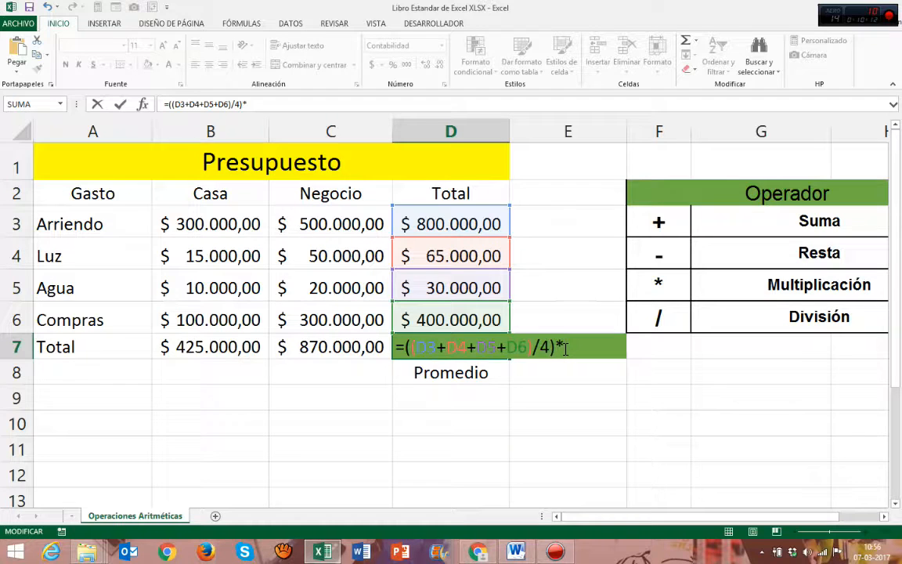
text(10)
text(%)
key(Return)
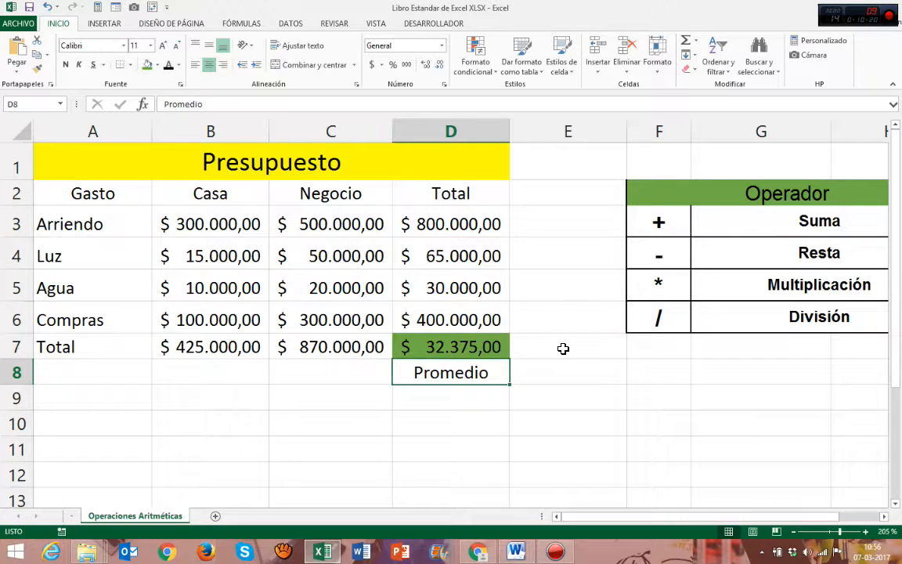
- Add a copy of the average to the D7 formula, making it =((D3+D4+D5+D6)/4)*10%+((D3+D4+D5+D6)/4)
key(Up)
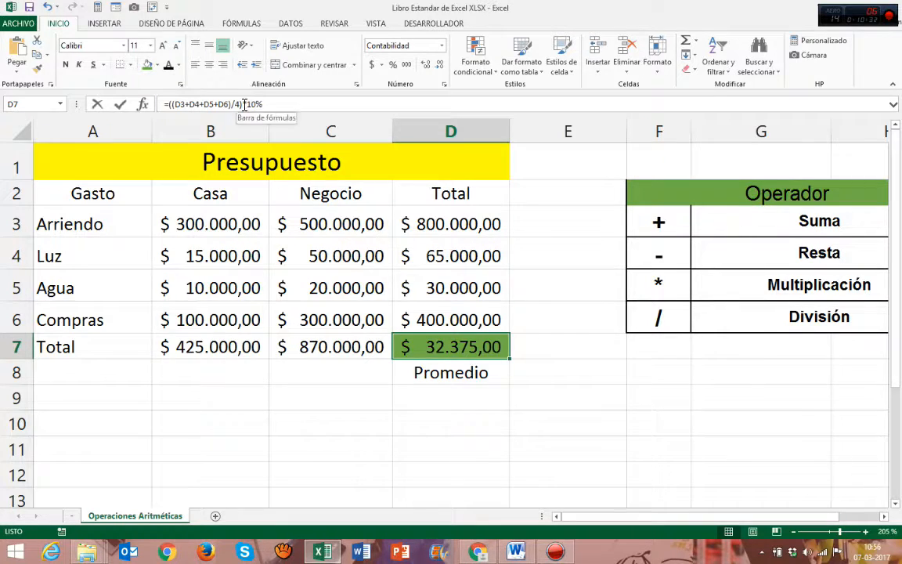
drag(243, 105, 170, 106)
key(ctrl+c)
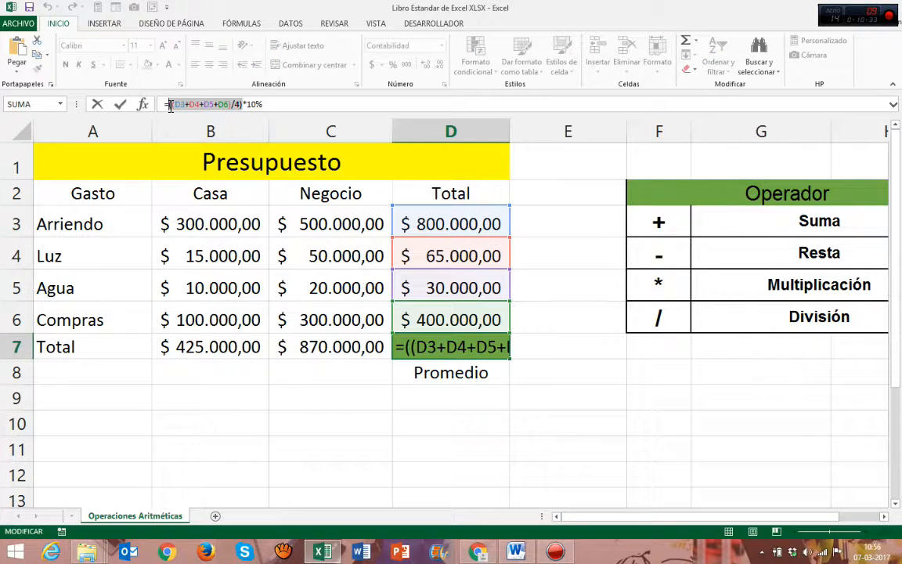
click(268, 104)
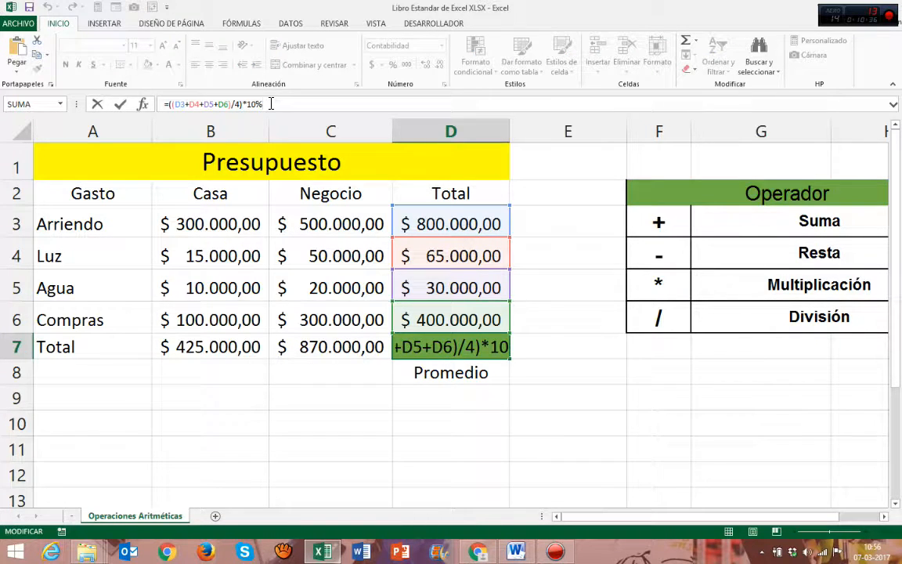
text(+)
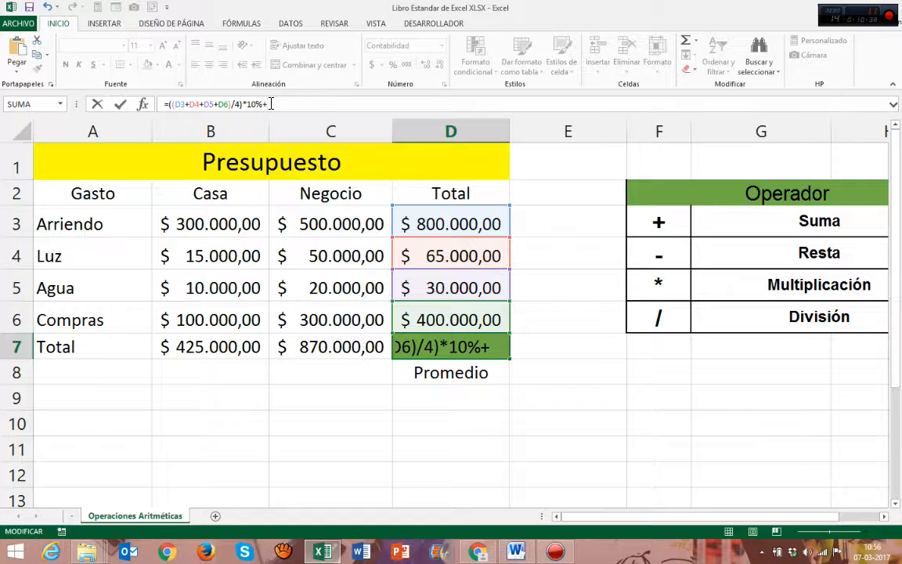
key(ctrl+v)
key(Return)
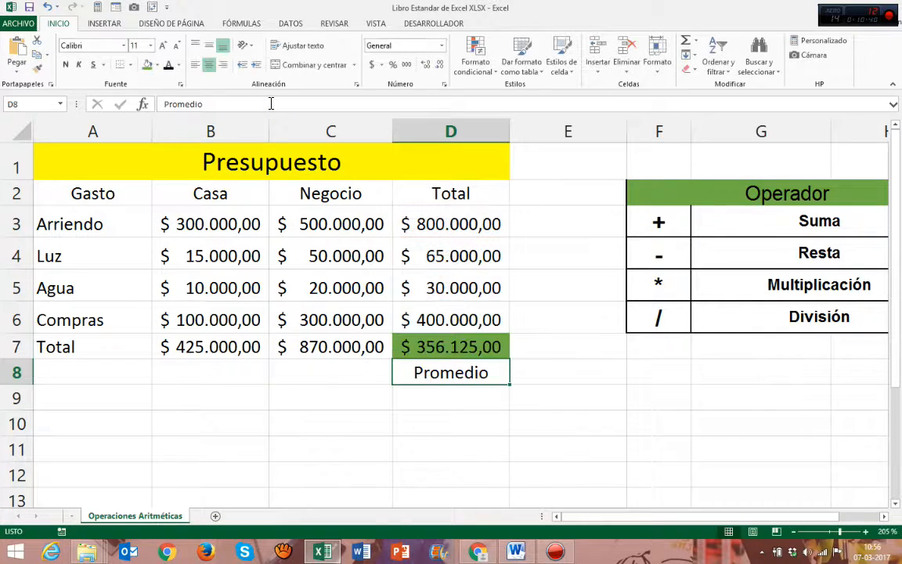
- Examine the combined formula in D7 and the row totals it references
click(429, 347)
double_click(431, 346)
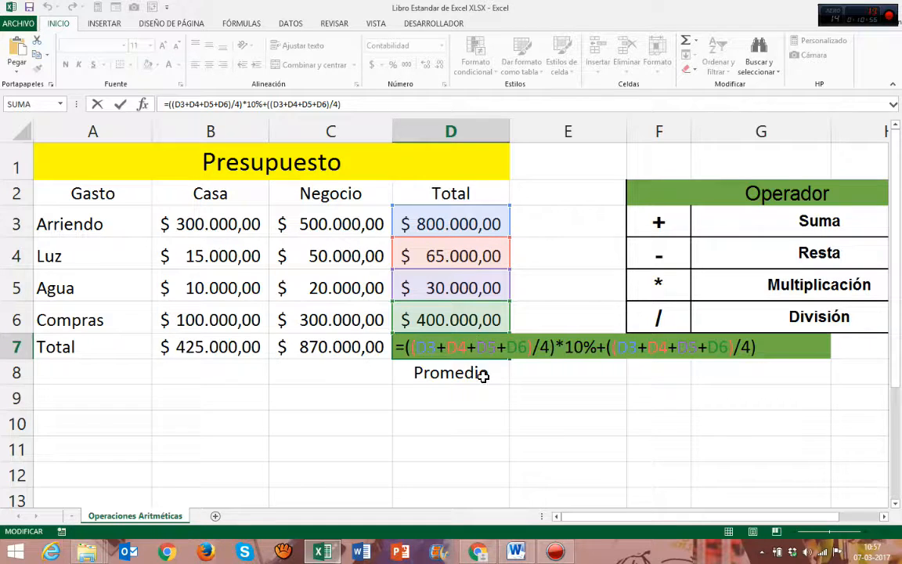
key(Return)
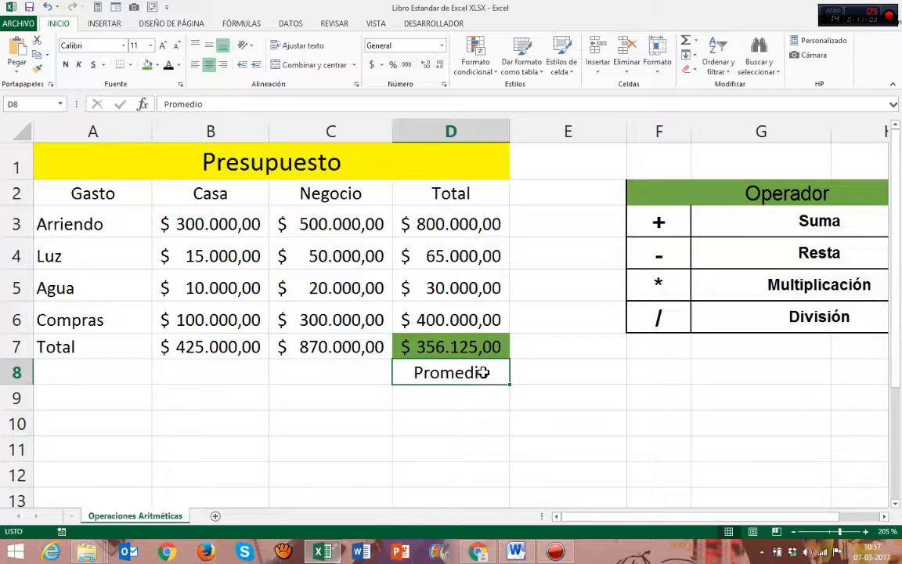
double_click(485, 349)
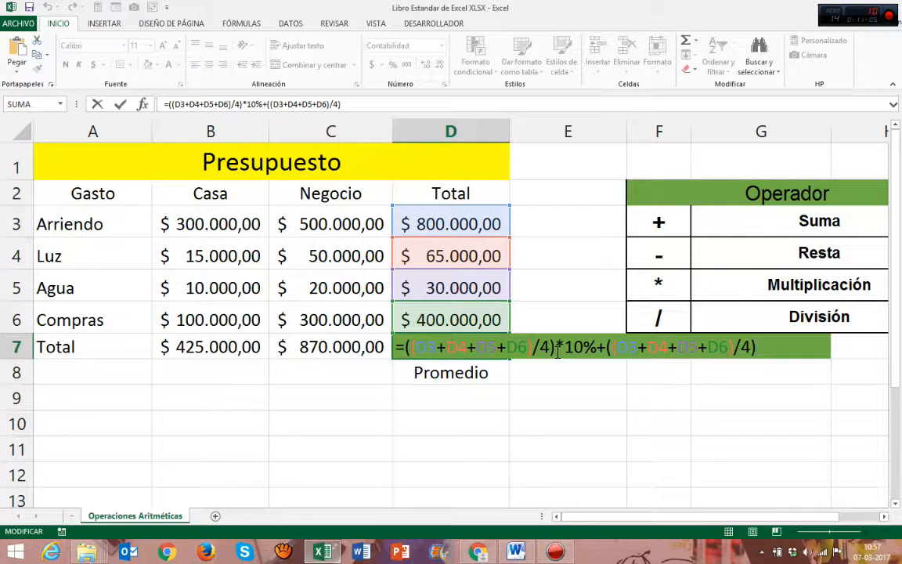